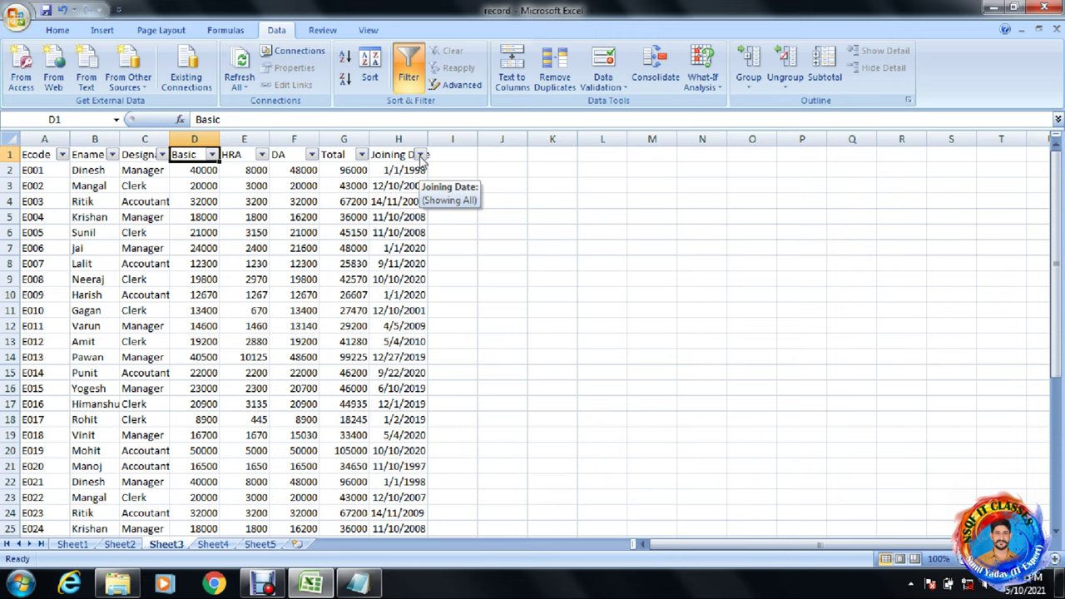
left_click(421, 155)
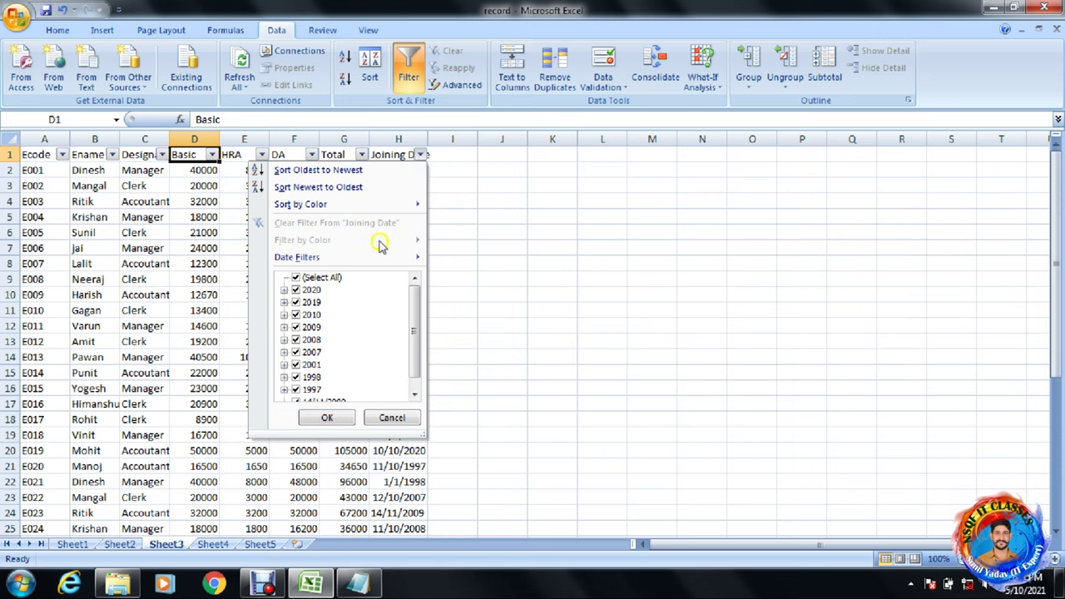
mouse_move(331, 260)
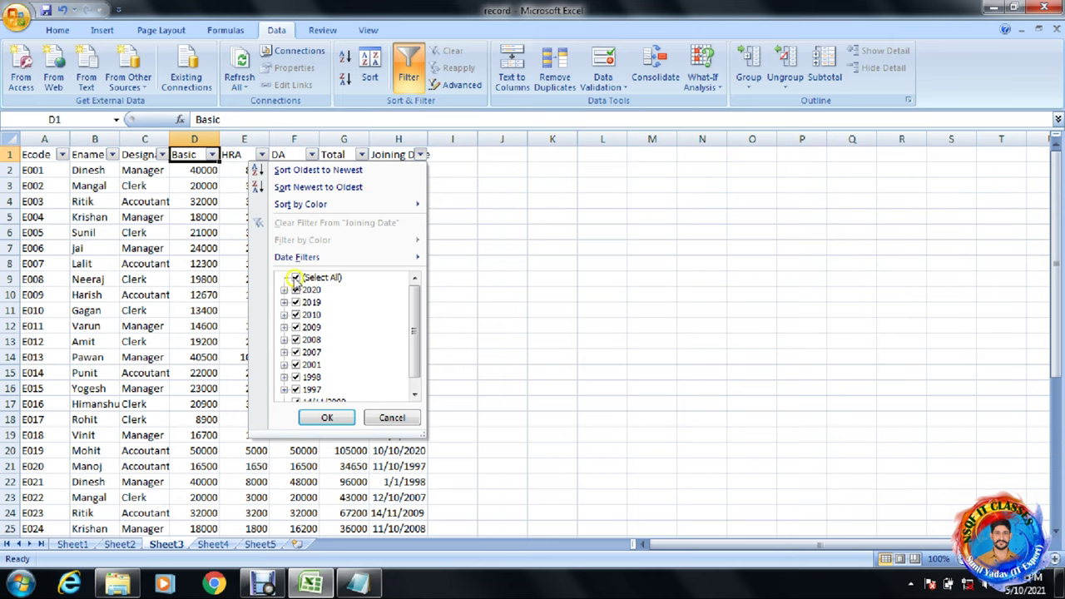
left_click(295, 277)
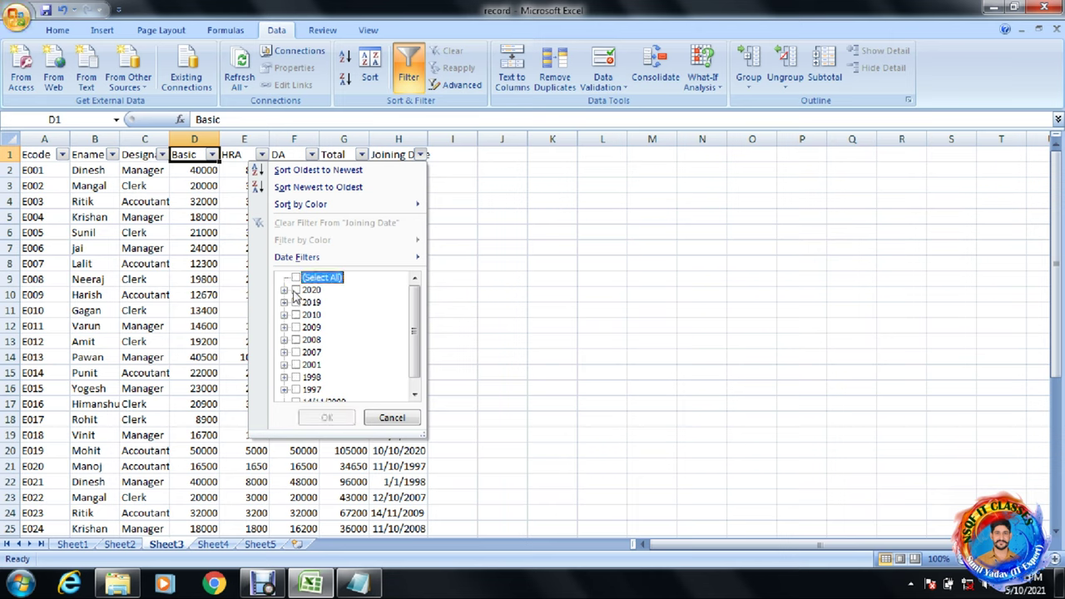
left_click(295, 290)
left_click(295, 302)
left_click(326, 416)
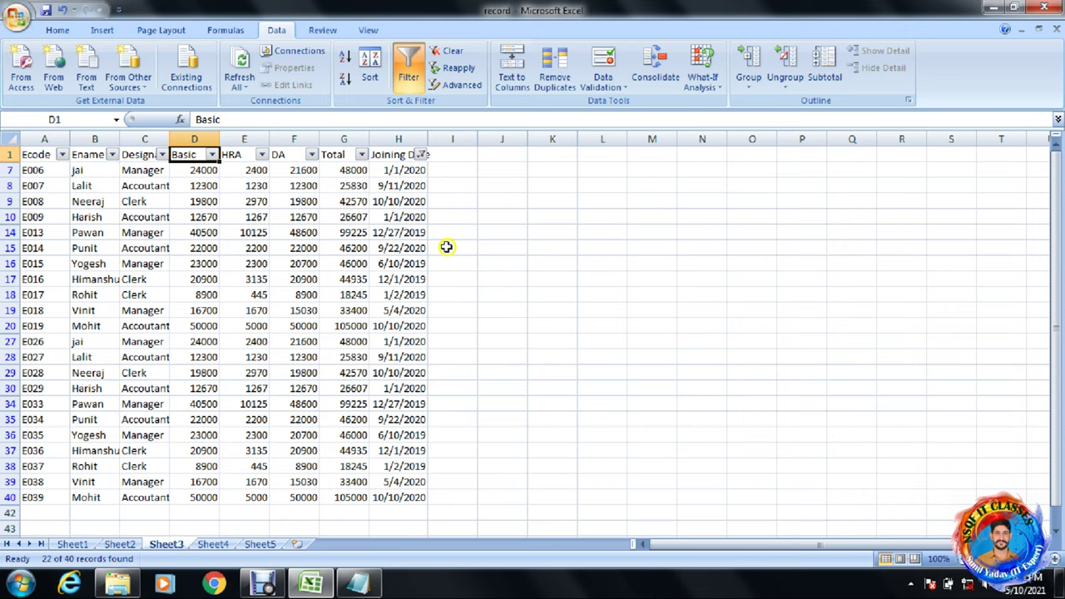
left_click(419, 155)
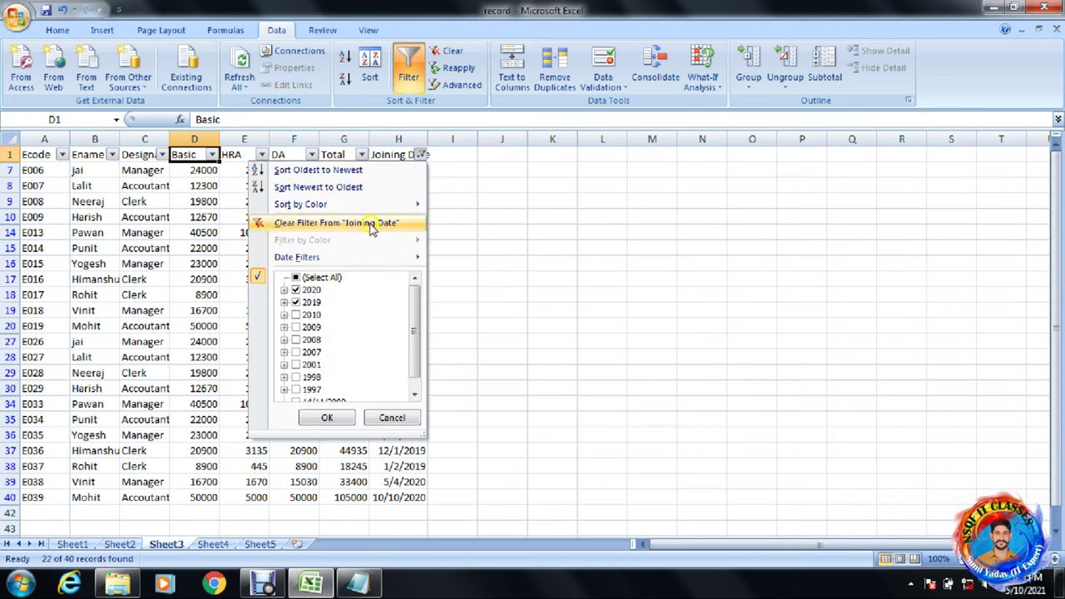
left_click(400, 218)
left_click(420, 155)
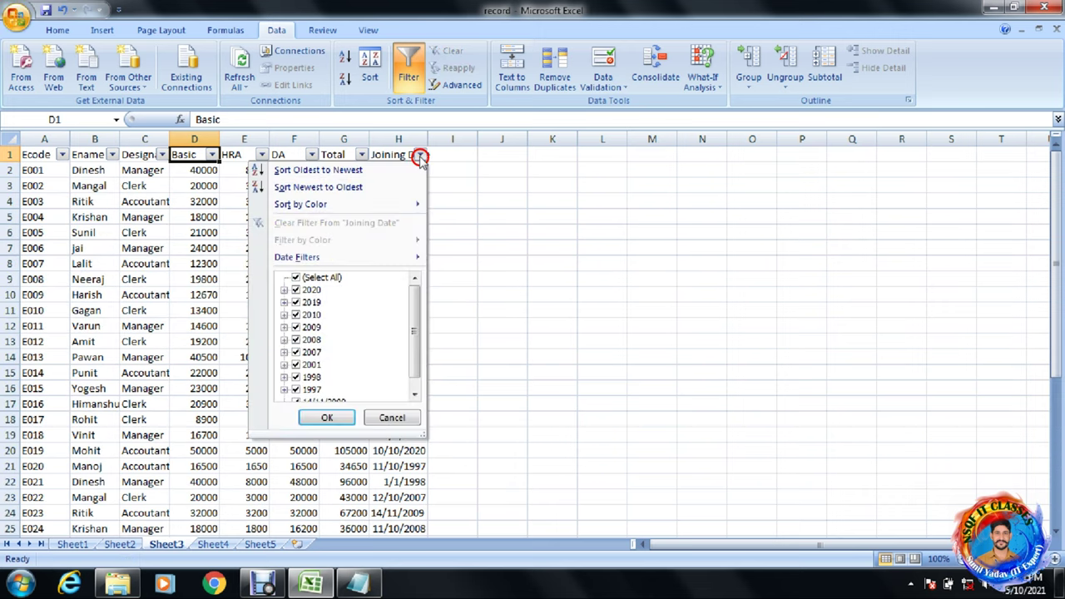
mouse_move(366, 258)
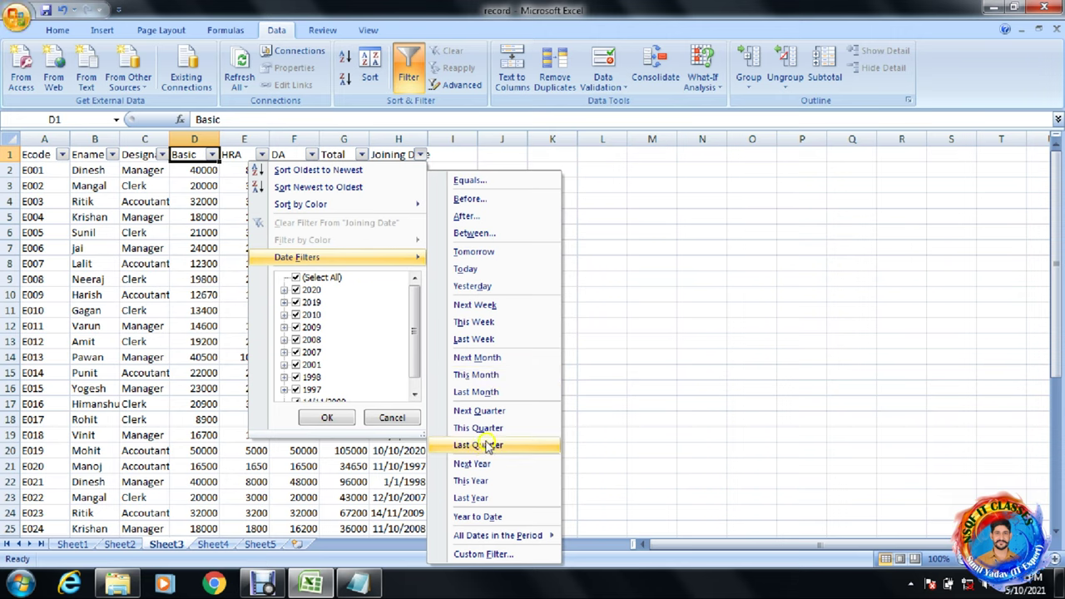
left_click(488, 498)
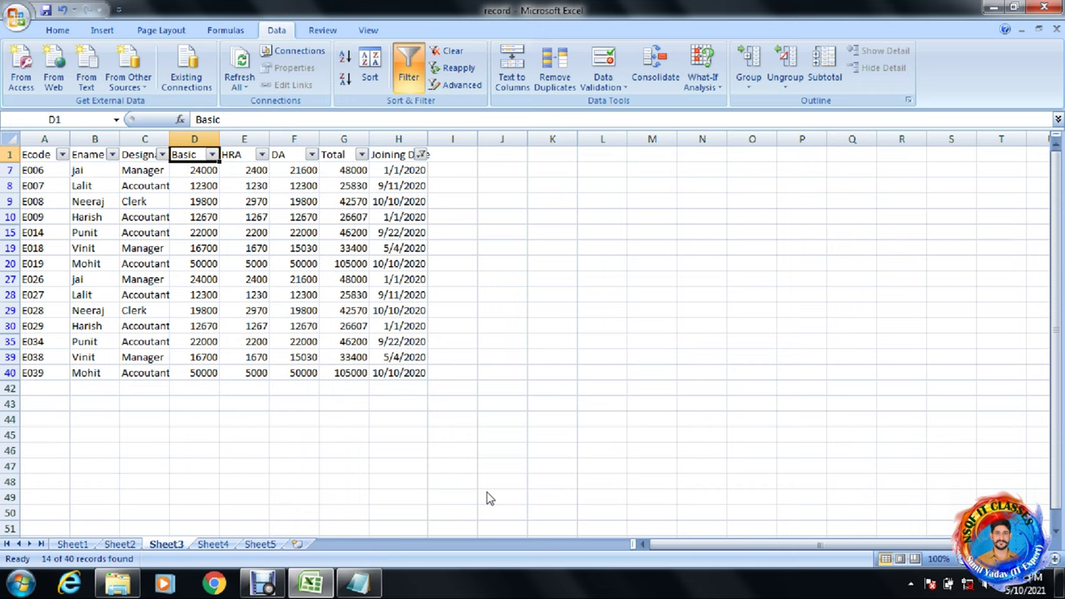
left_click(421, 155)
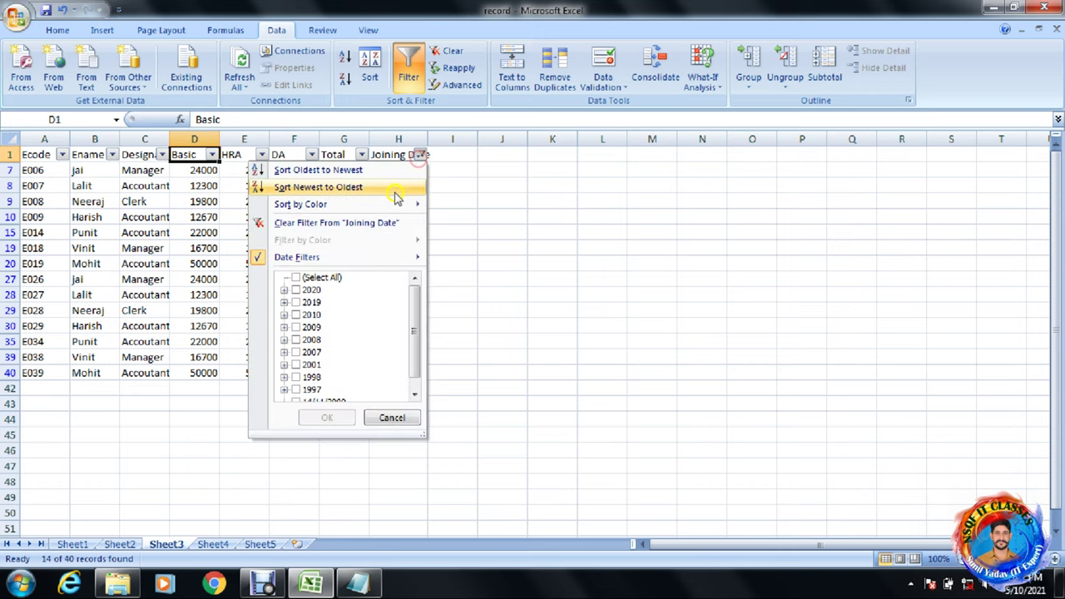
left_click(379, 225)
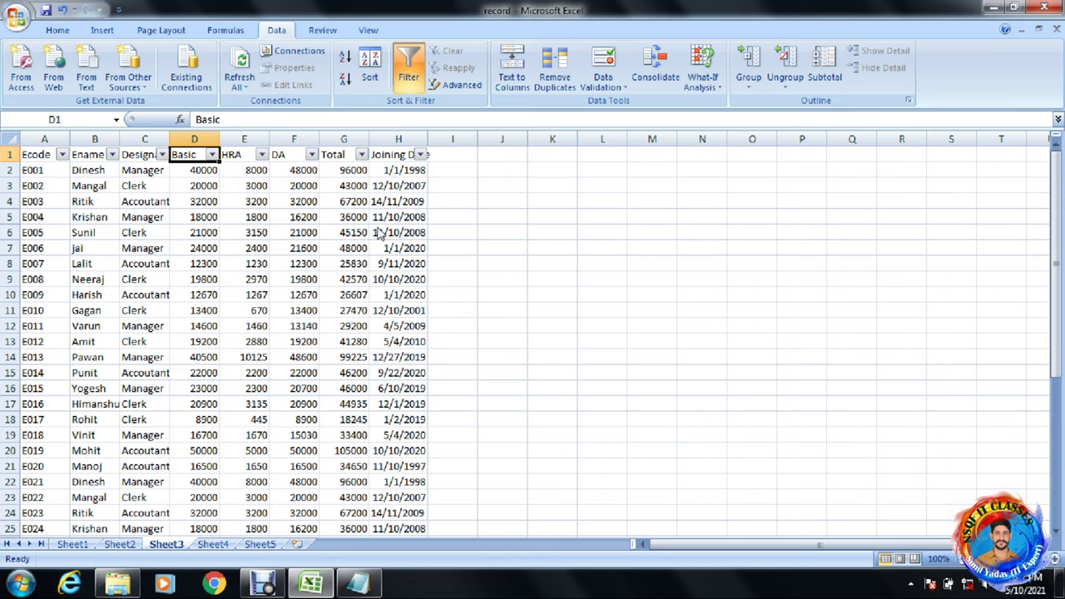
Select A2:H2 and give the first employee record a yellow fill from the Home tab.
left_click(44, 170)
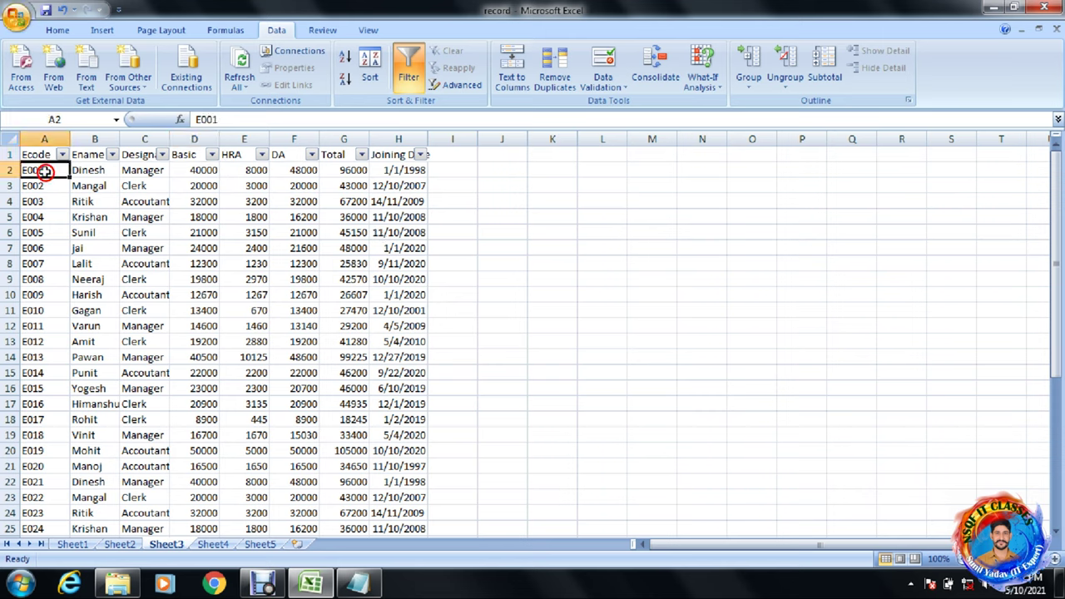
key("shift+Right")
key("shift+Right")
key("shift+Right")
key("shift+Right")
key("shift+Right")
key("shift+Left")
key("shift+Left")
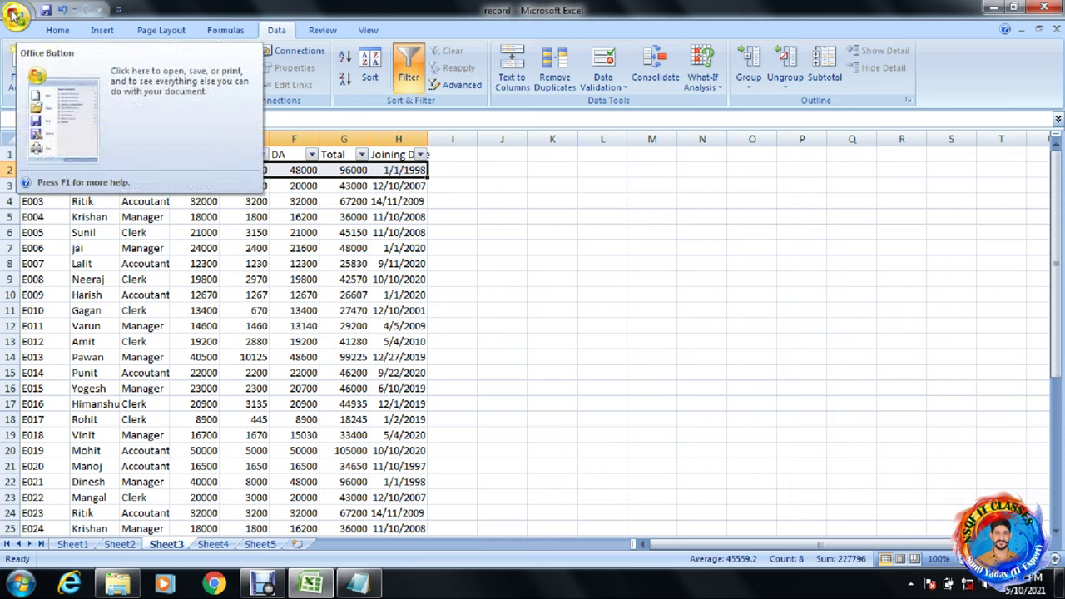
left_click(56, 30)
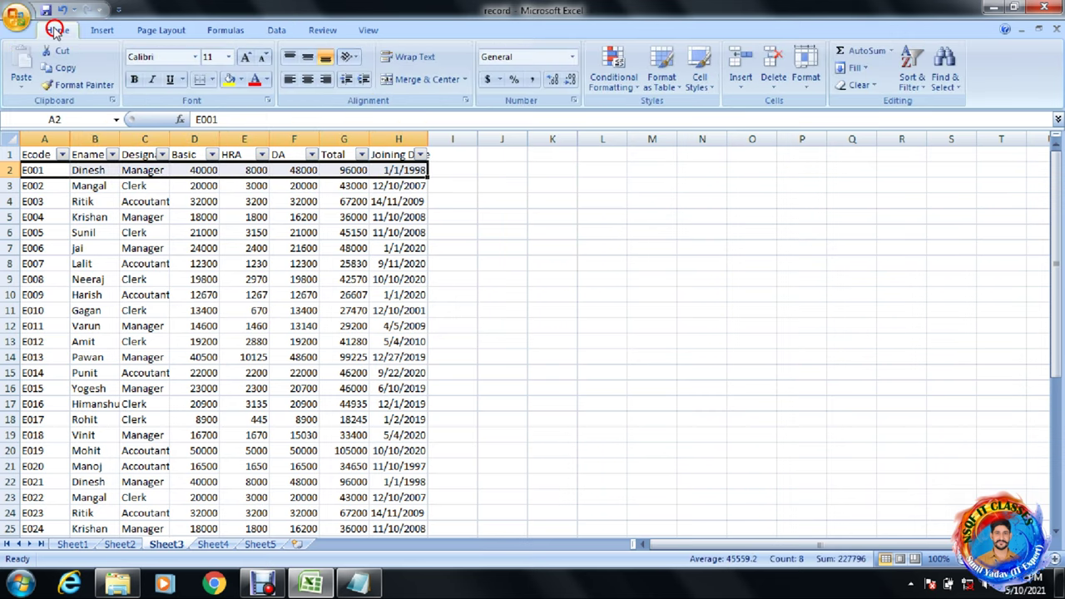
left_click(229, 81)
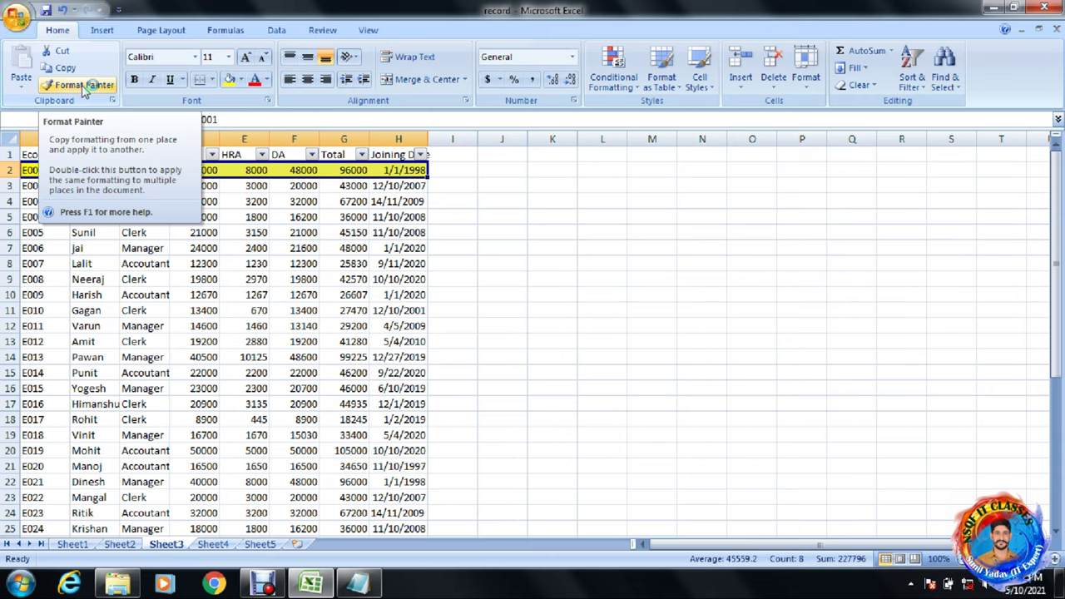
Use Format Painter to copy row 2's yellow fill onto rows 6, 13, 19, 24 and 10.
left_click(83, 87)
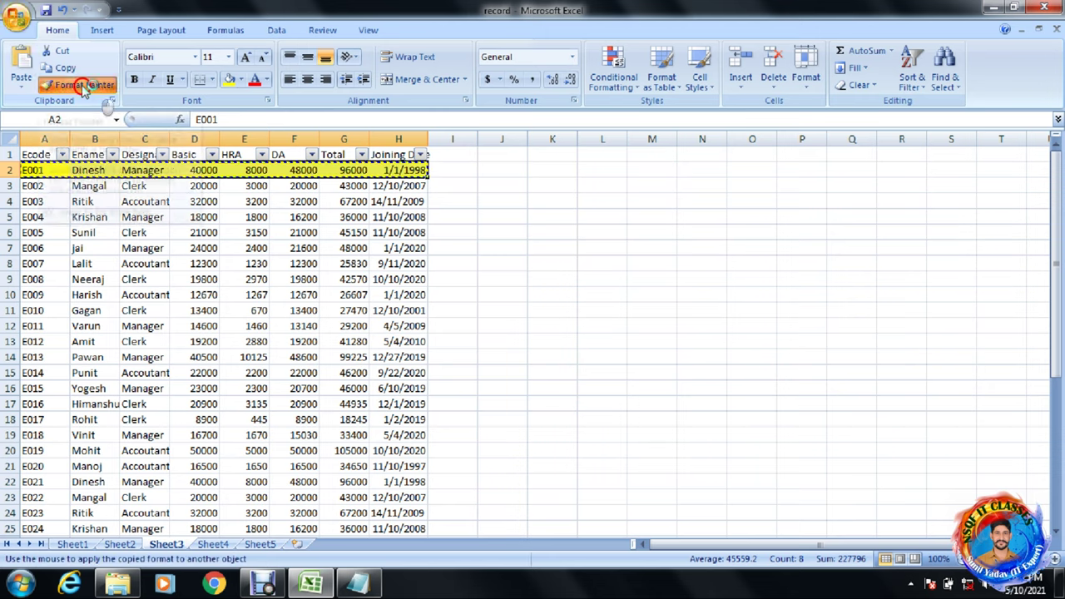
left_click(41, 232)
left_click(34, 341)
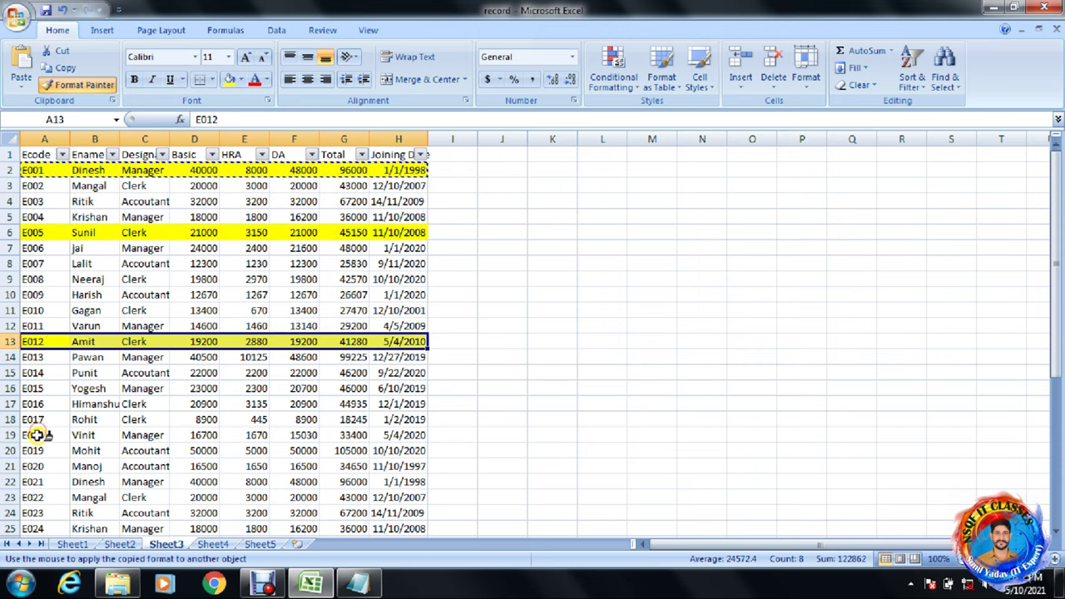
left_click(38, 434)
left_click(36, 513)
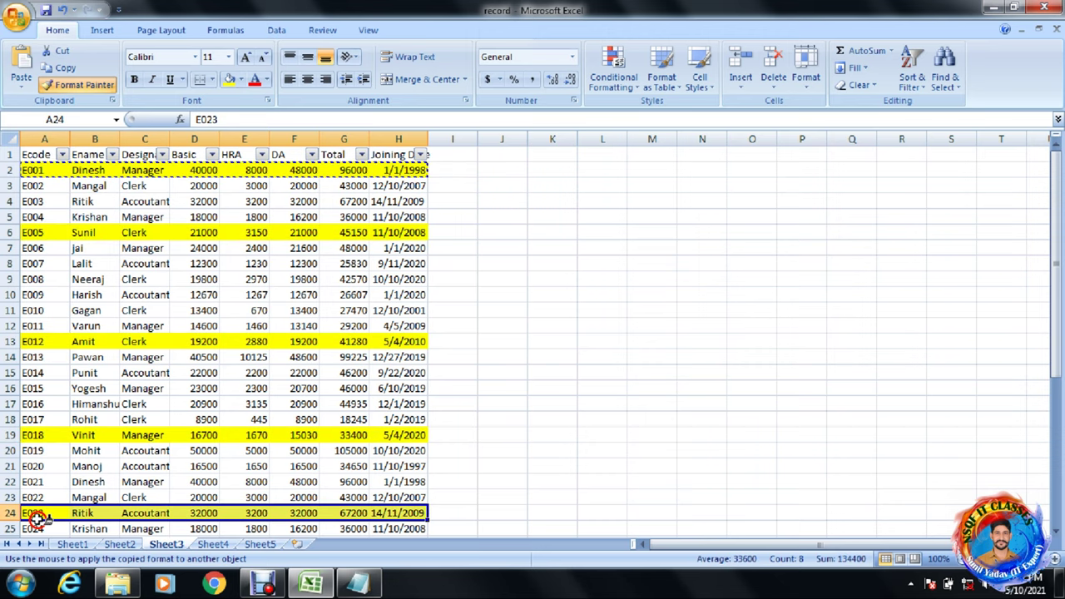
left_click(46, 294)
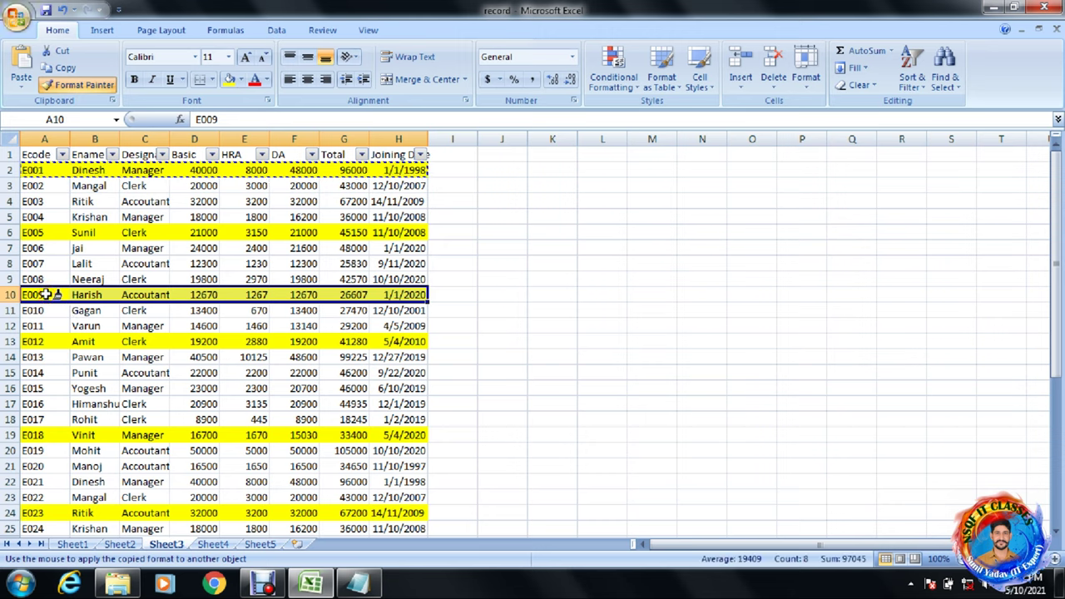
key("Escape")
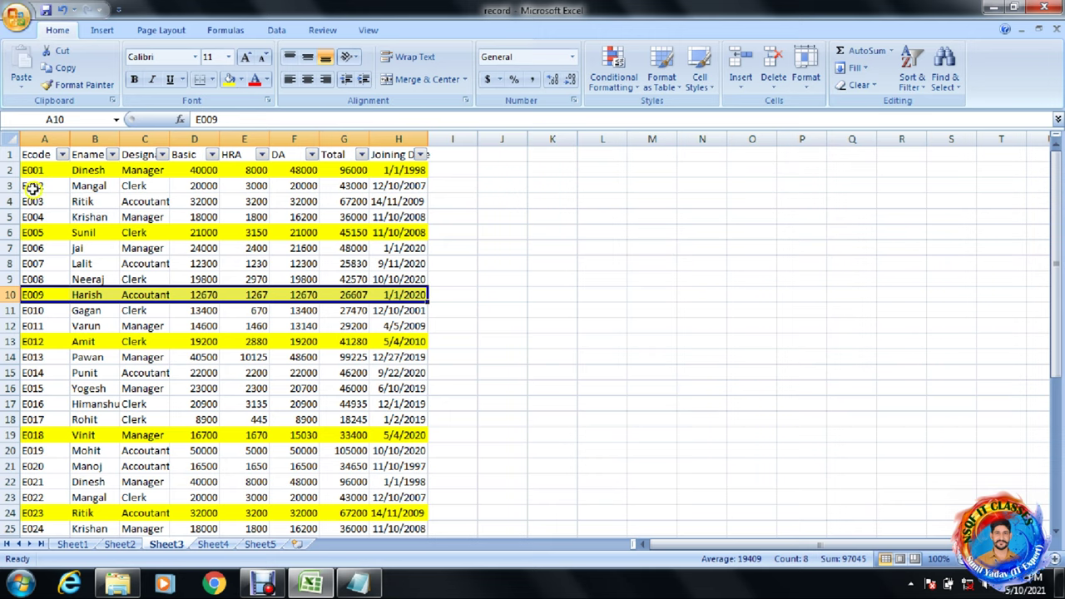
Select the next record's range A3:H3.
left_click(31, 188)
key("shift+Right")
key("shift+Right")
key("shift+Right")
key("shift+Right")
key("shift+Right")
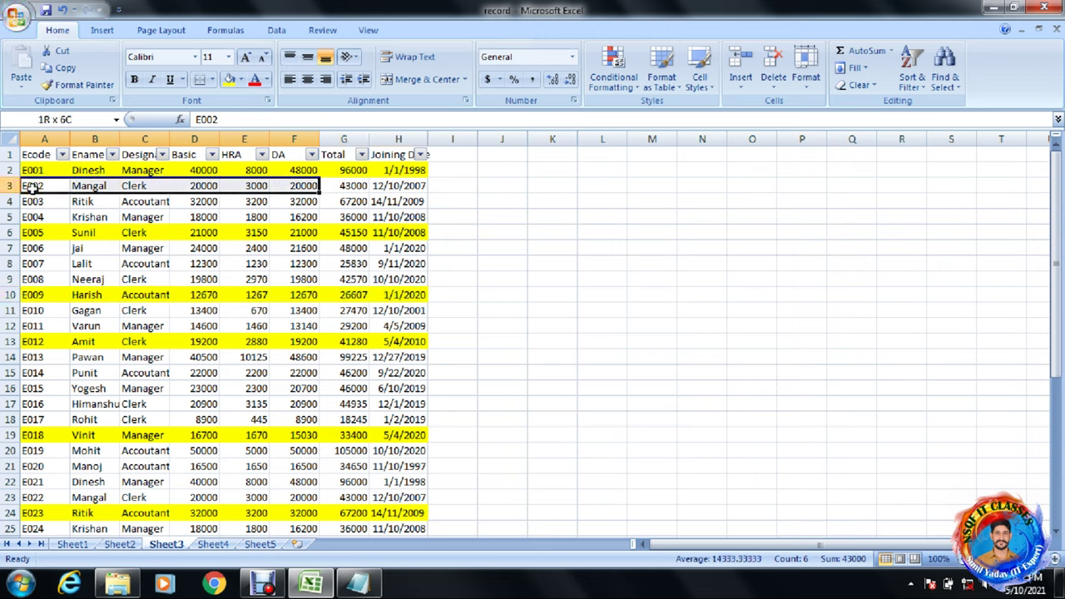
key("shift+Right")
key("shift+Right")
key("shift+Right")
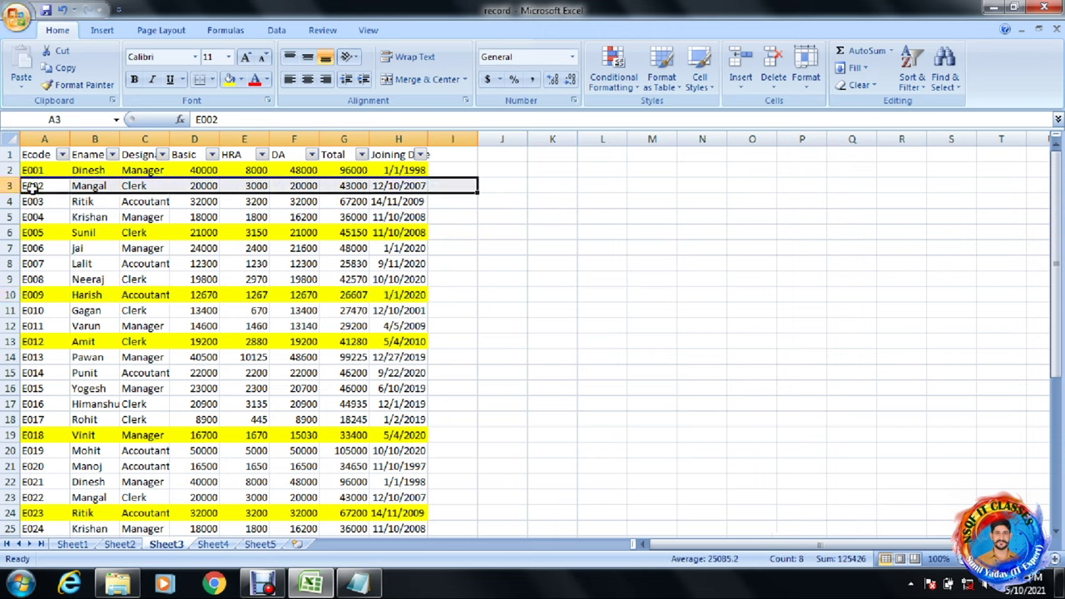
key("shift+Left")
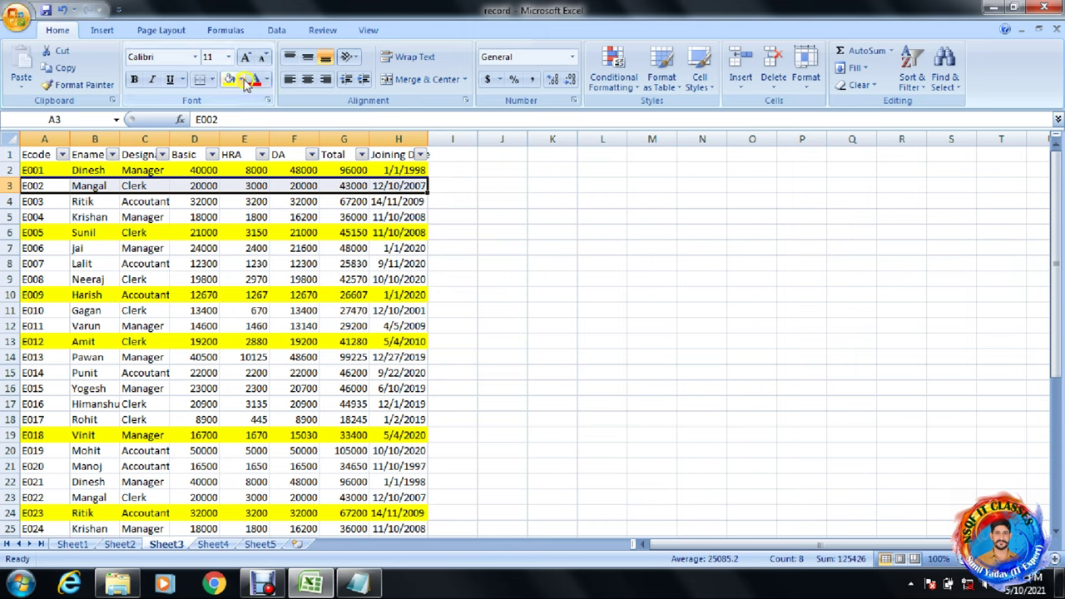
Fill A3:H3 green and use Format Painter to copy the fill to rows 8, 15, 16, 17 and 21.
left_click(242, 80)
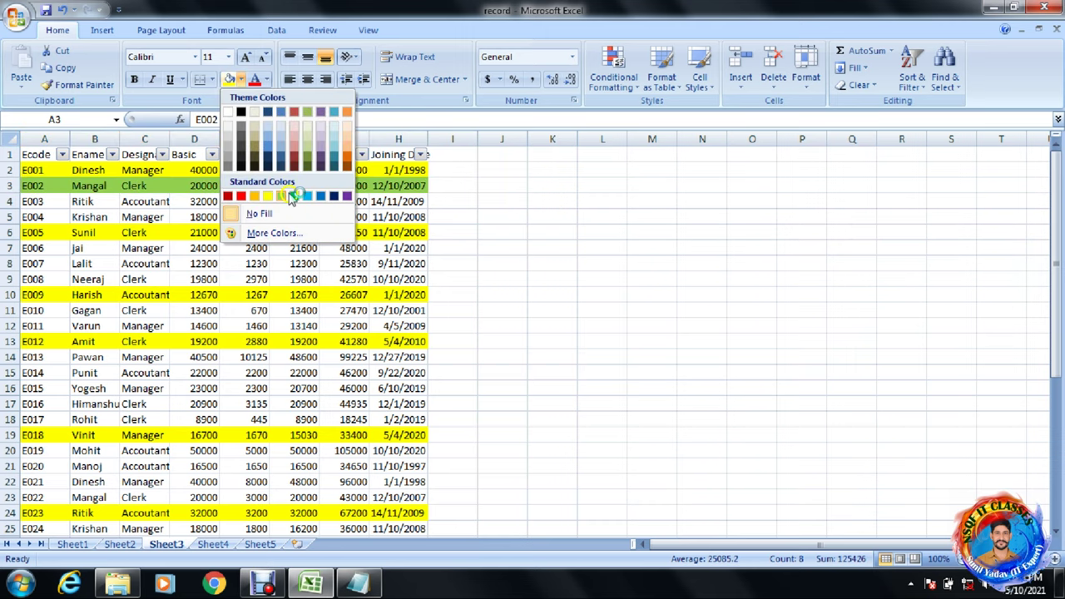
left_click(293, 196)
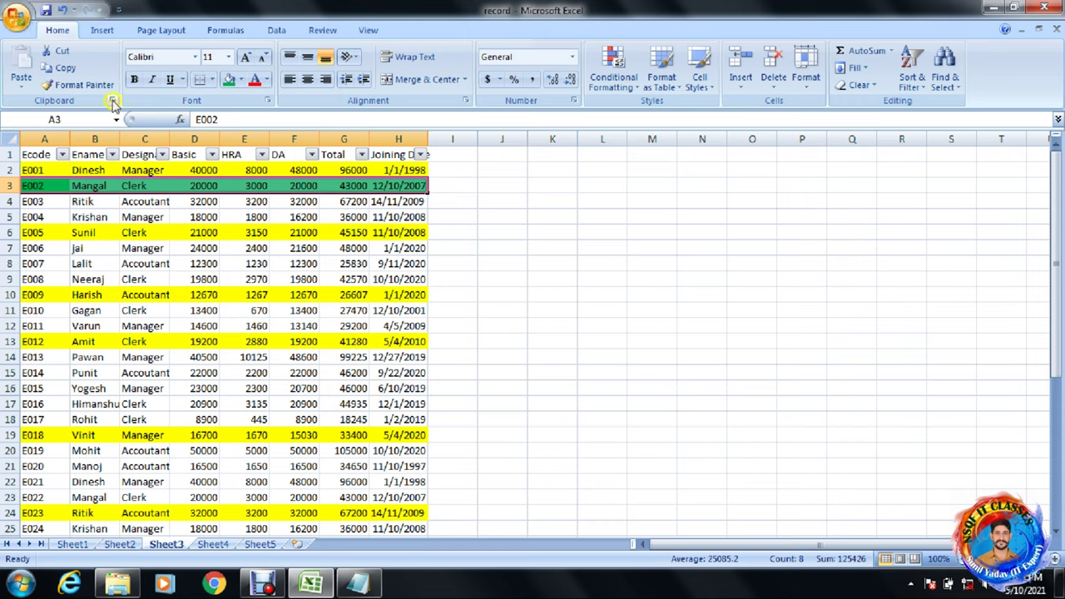
left_click(87, 85)
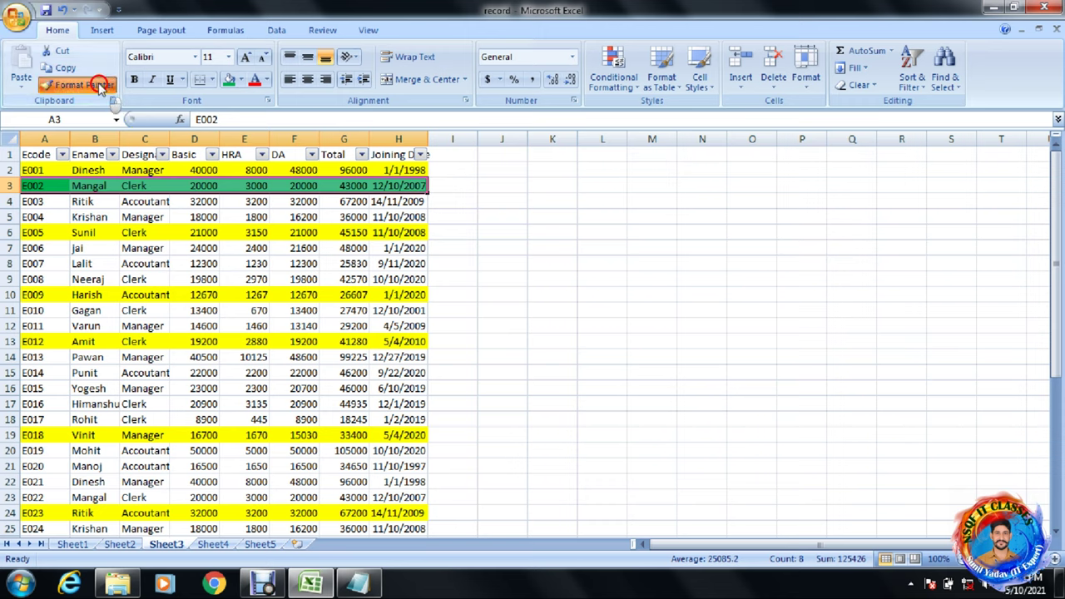
left_click(49, 264)
left_click_drag(38, 373, 43, 400)
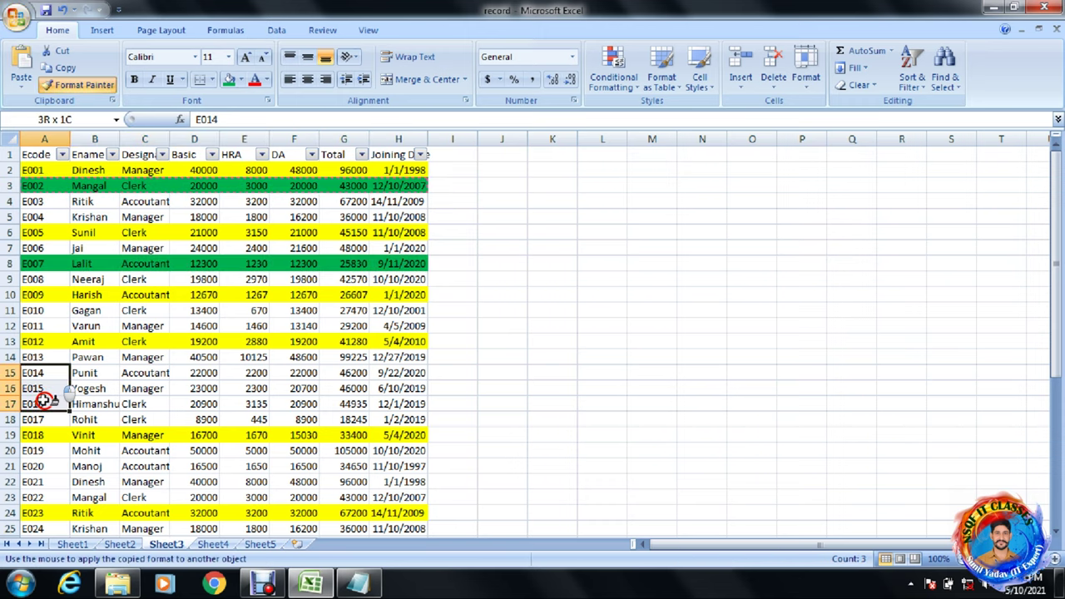
left_click(38, 376)
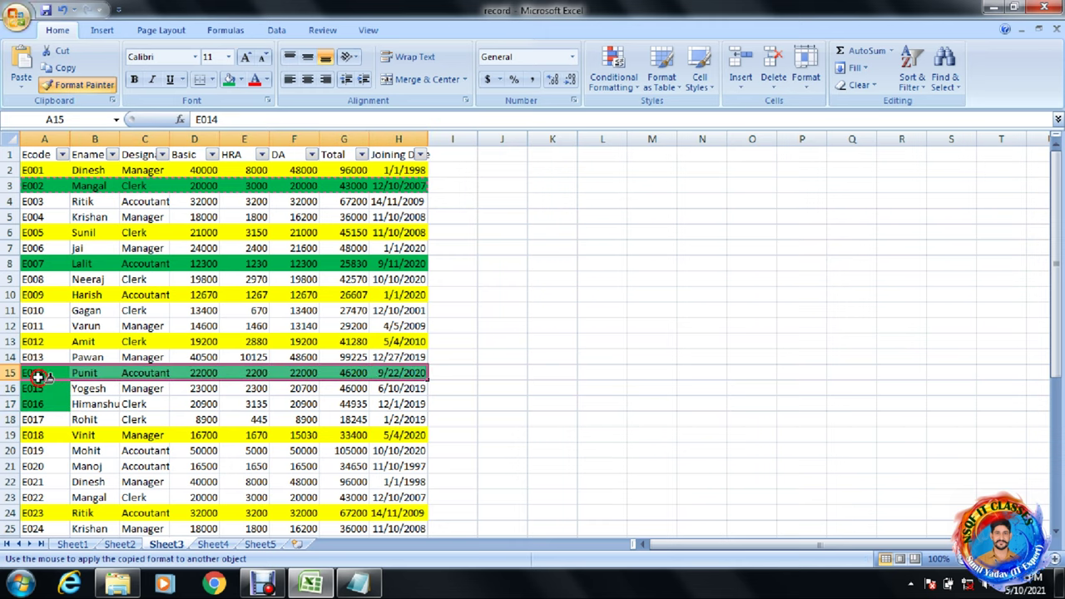
left_click_drag(38, 385, 37, 401)
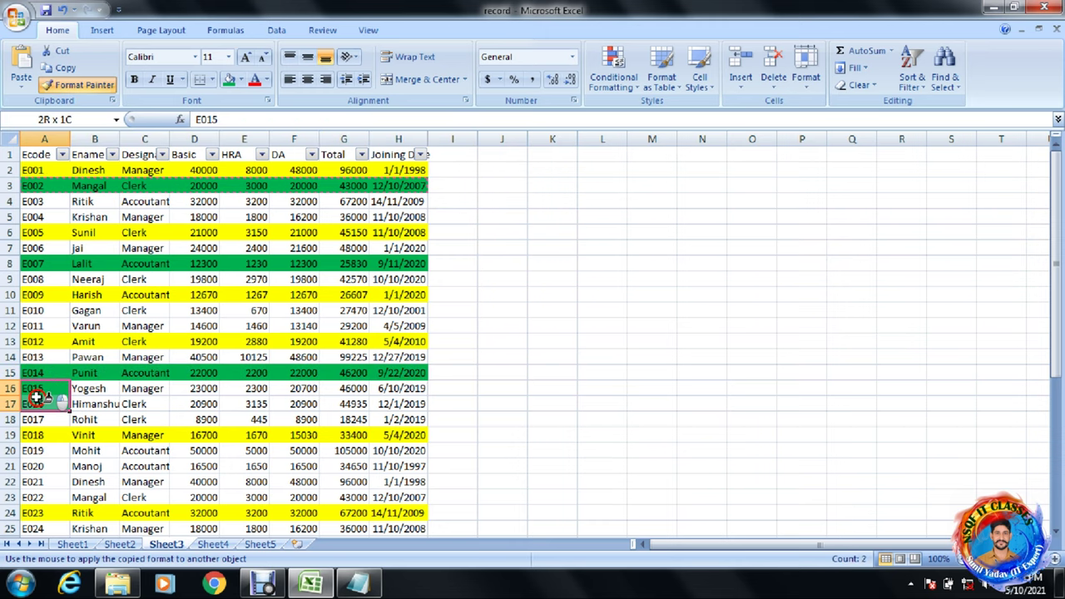
left_click(36, 389)
left_click(36, 403)
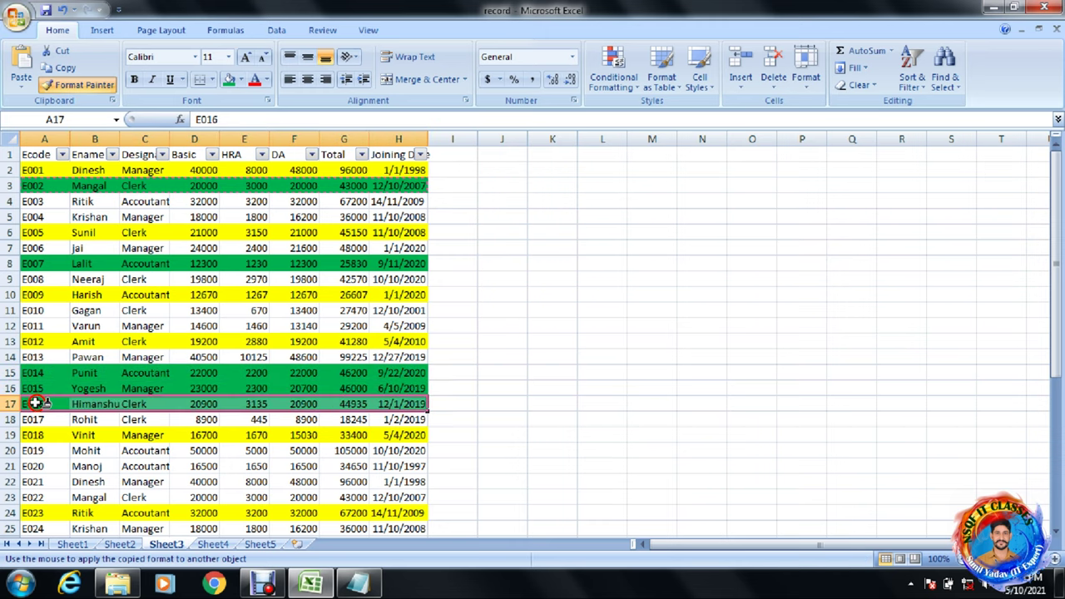
left_click(40, 466)
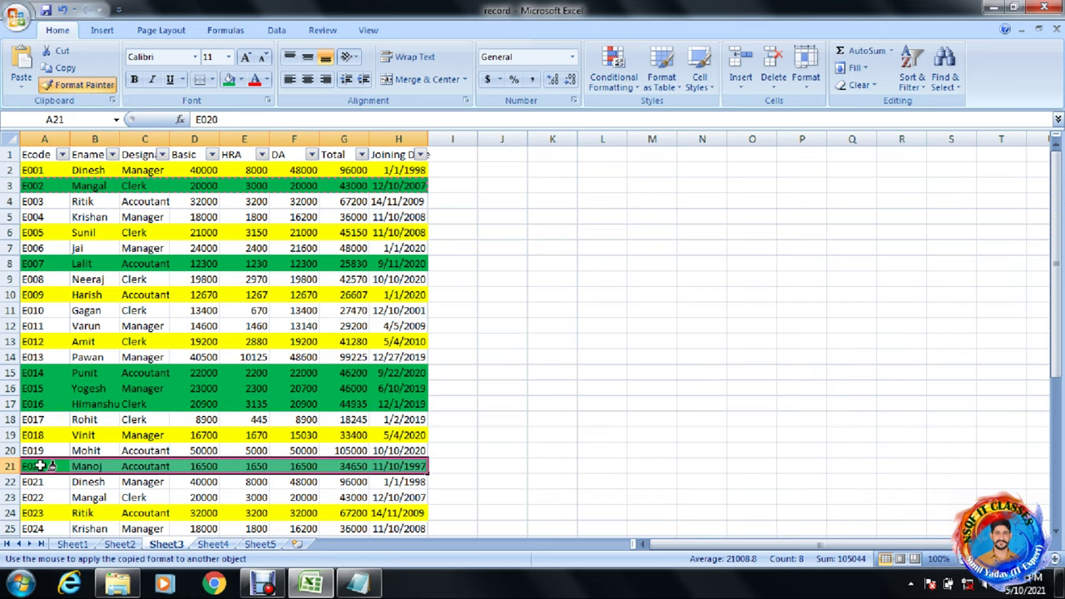
key("Escape")
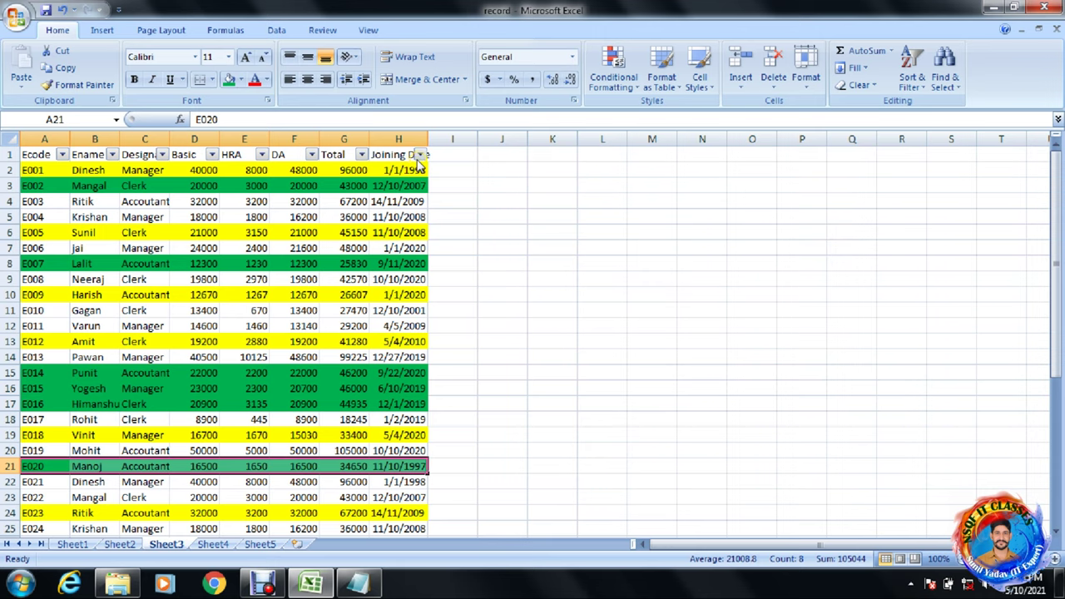
left_click(420, 155)
mouse_move(380, 240)
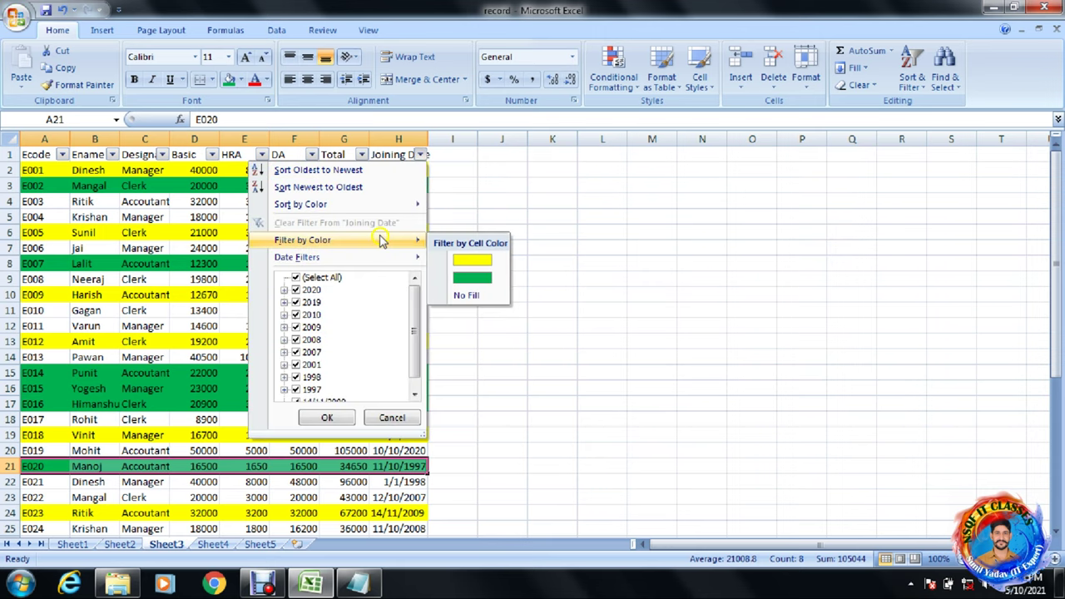
left_click(466, 260)
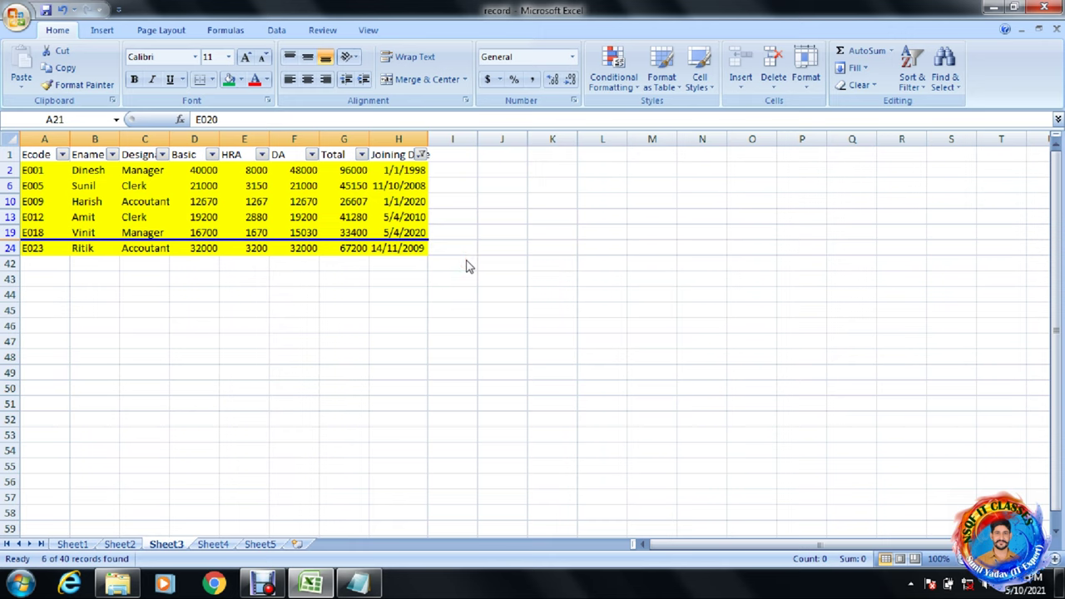
left_click(422, 155)
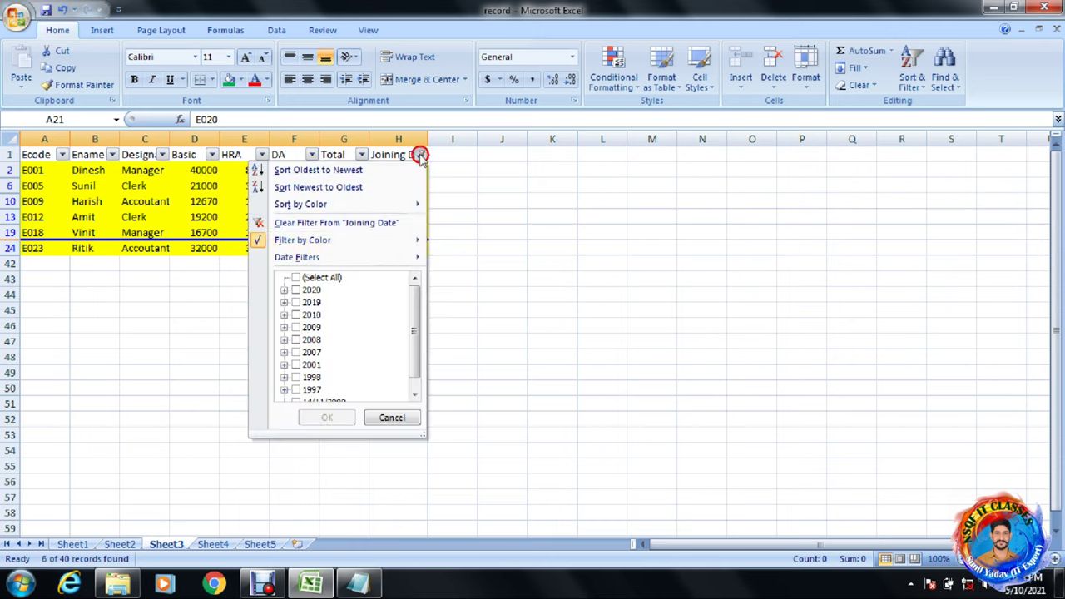
mouse_move(397, 242)
left_click(482, 278)
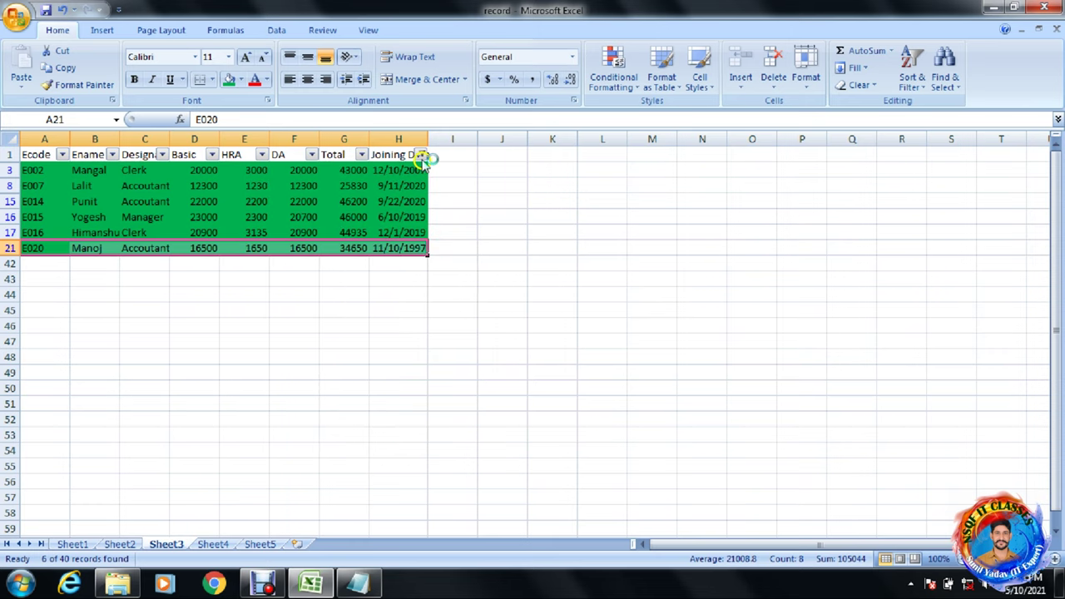
left_click(422, 154)
left_click(341, 221)
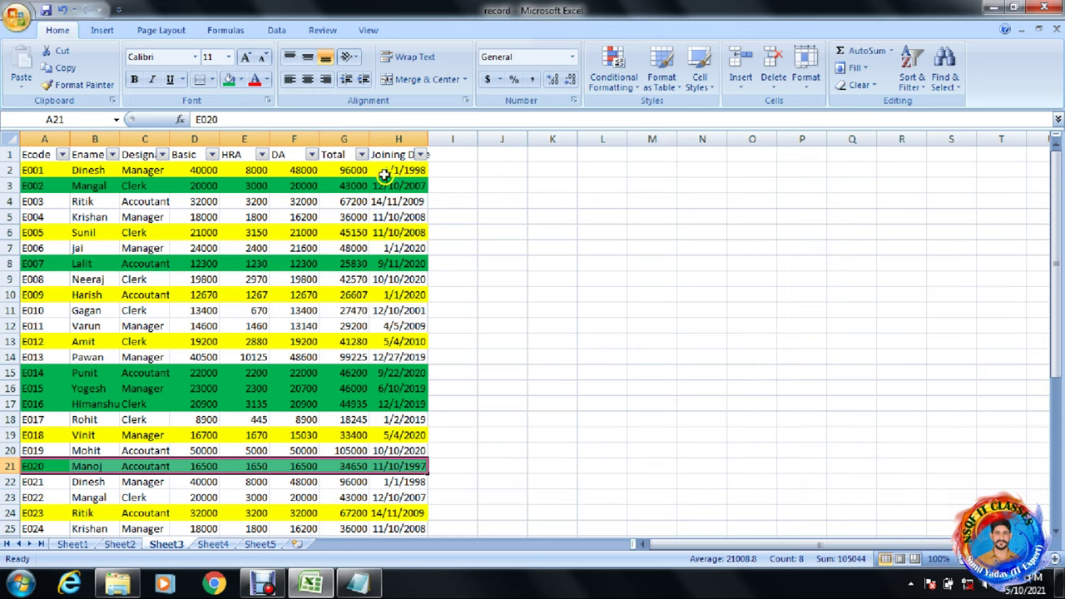
left_click(421, 155)
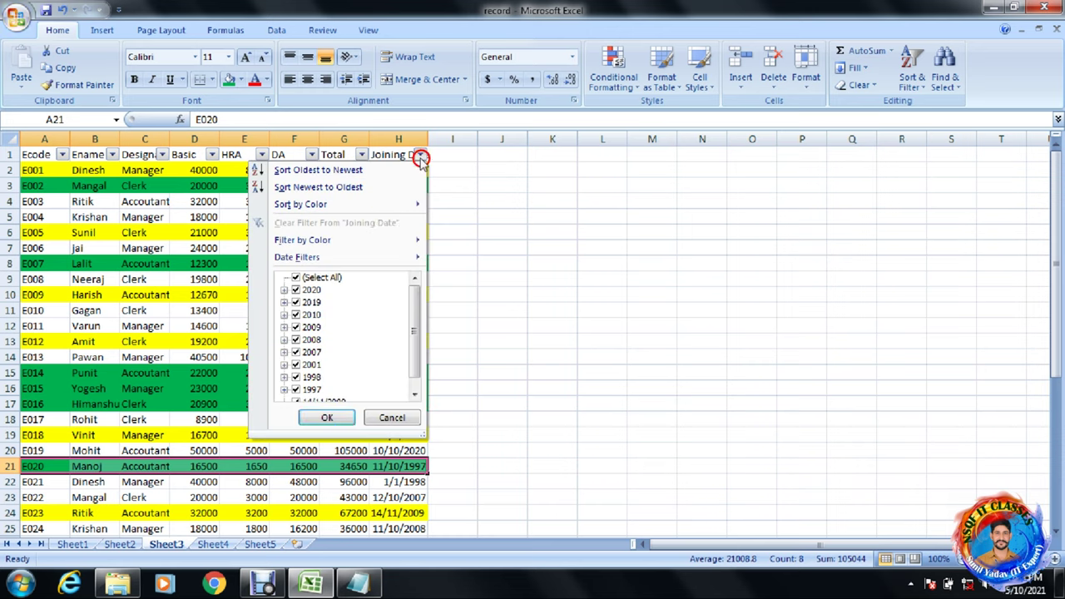
mouse_move(368, 240)
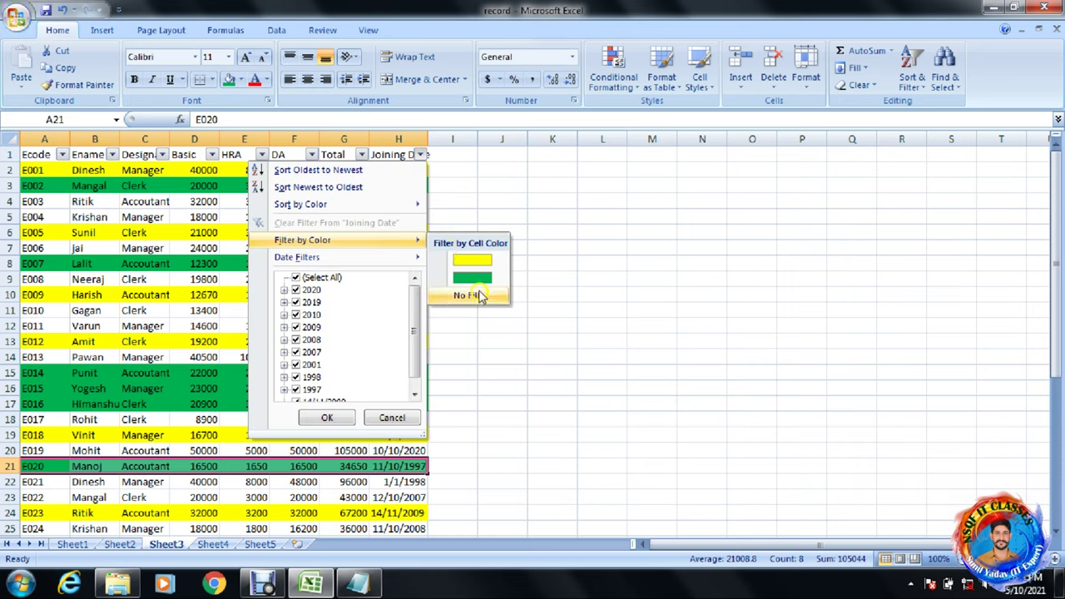
left_click(470, 295)
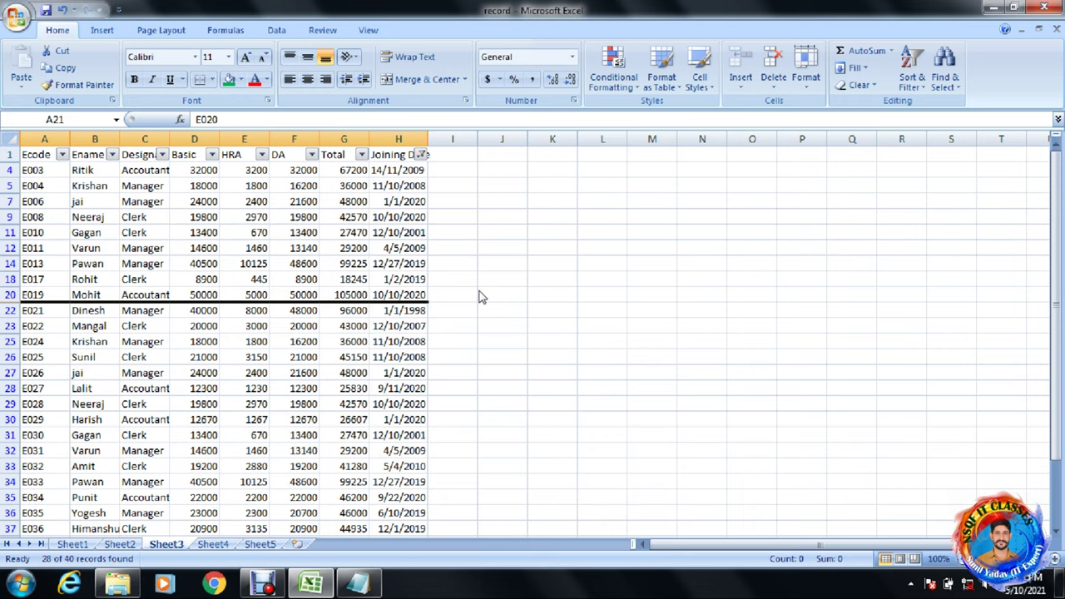
left_click(422, 155)
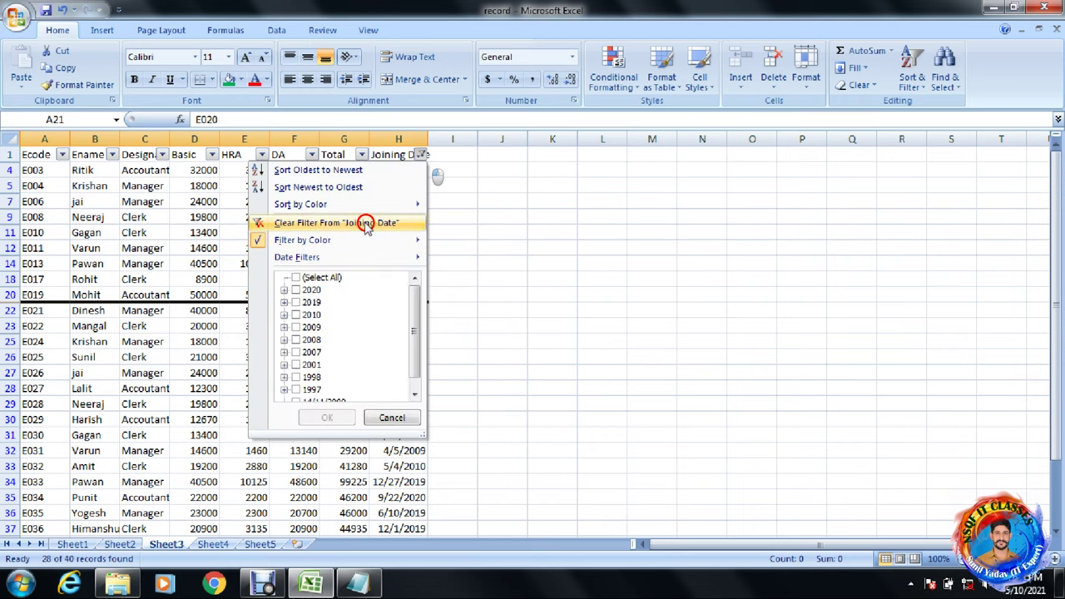
left_click(320, 222)
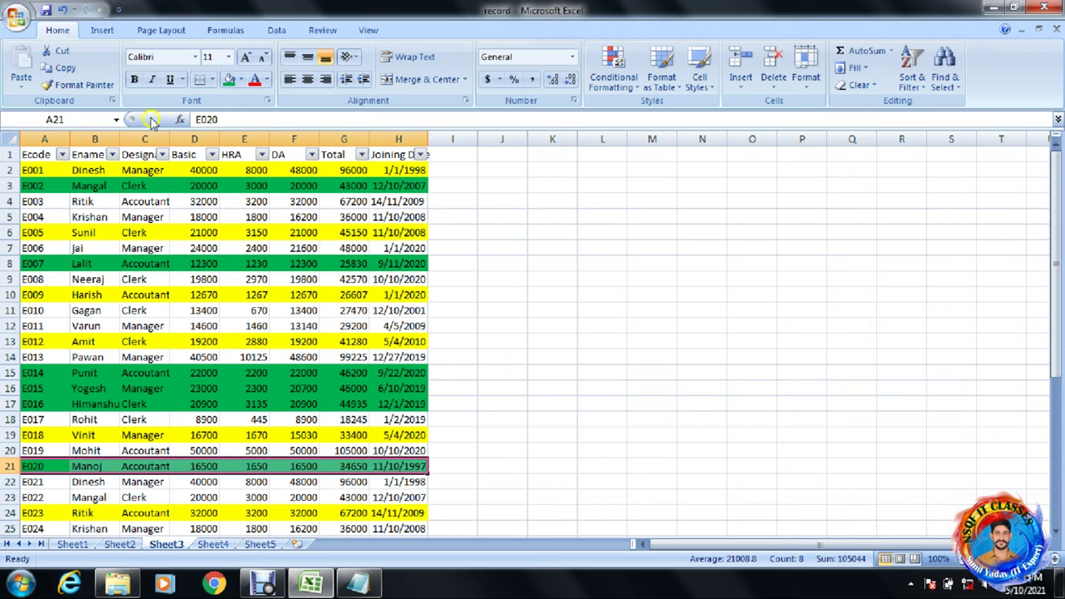
Copy the Ename heading into cell L6.
left_click(83, 159)
key("ctrl+Down")
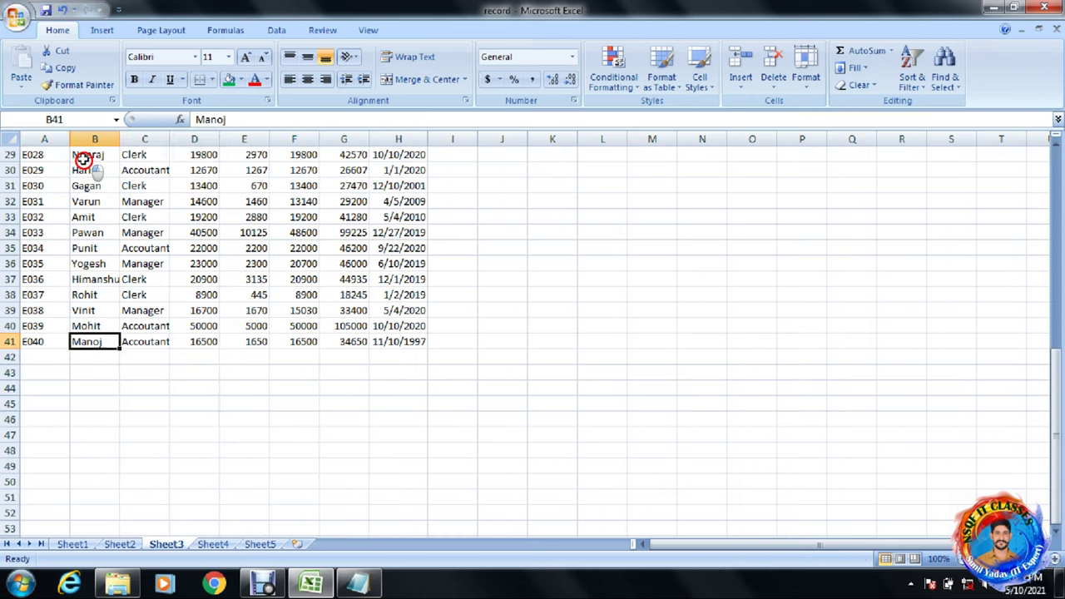
key("Up")
key("Up")
key("Up")
key("Up")
key("Up")
key("Up")
key("Up")
key("Up")
key("Up")
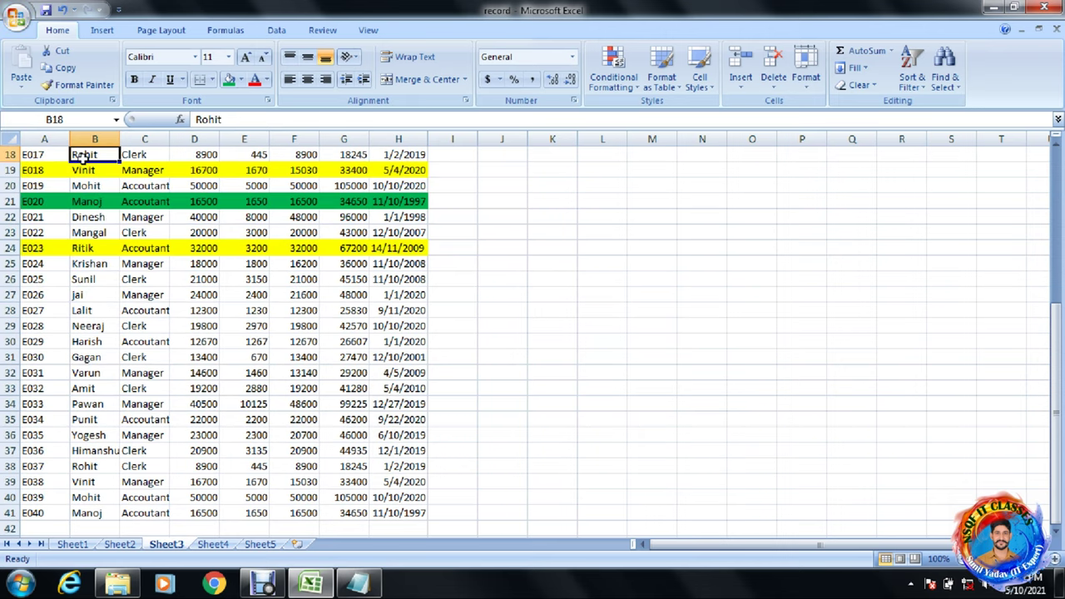
key("Up")
key("Up")
key("Up")
key("Up")
key("Up")
key("Up")
key("Up")
key("Up")
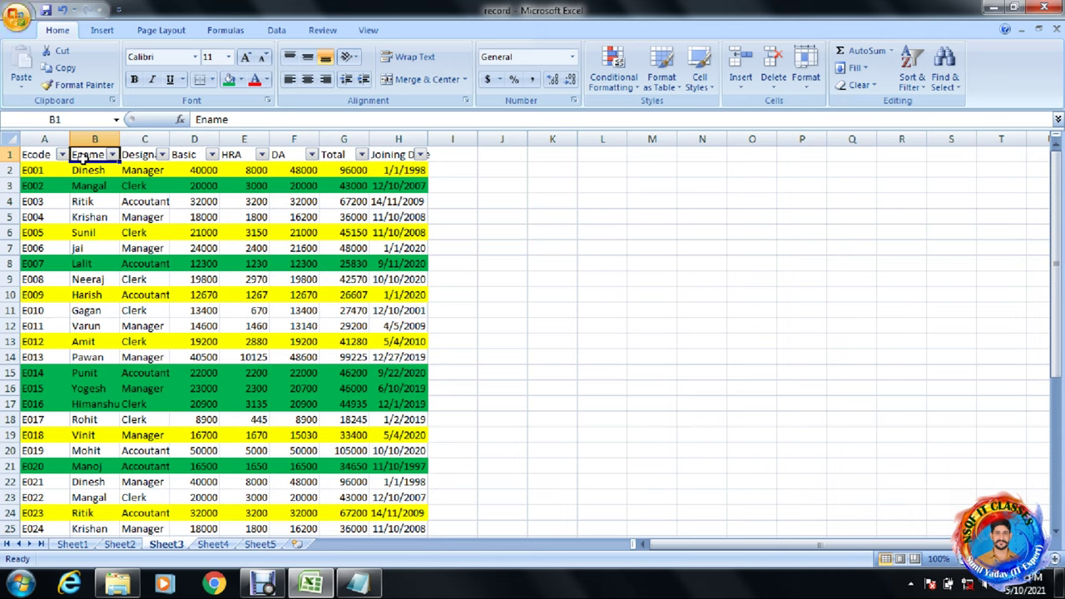
key("ctrl+c")
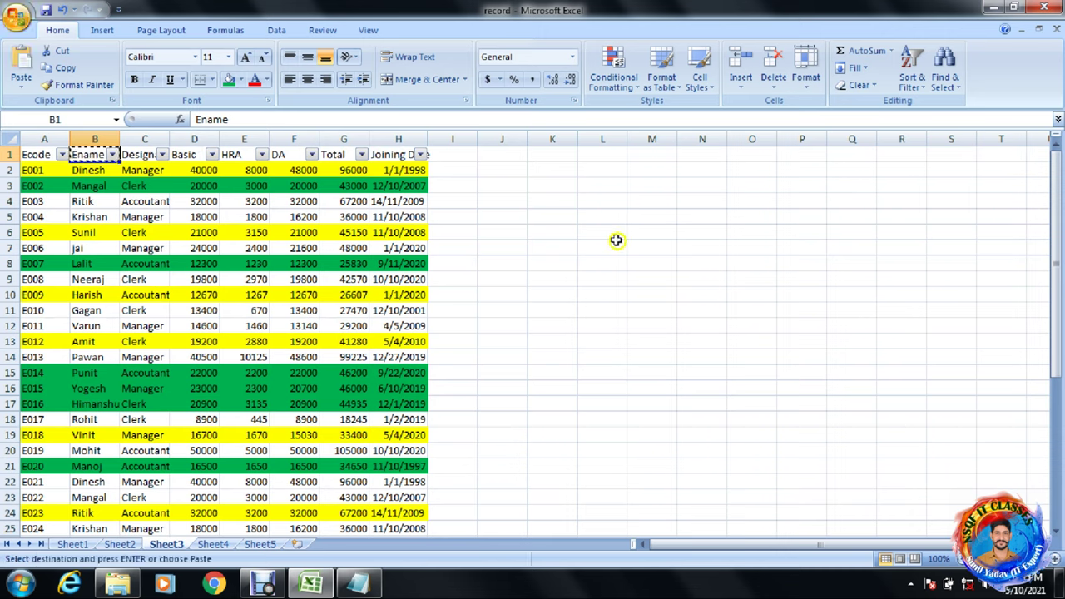
left_click(603, 230)
key("ctrl+v")
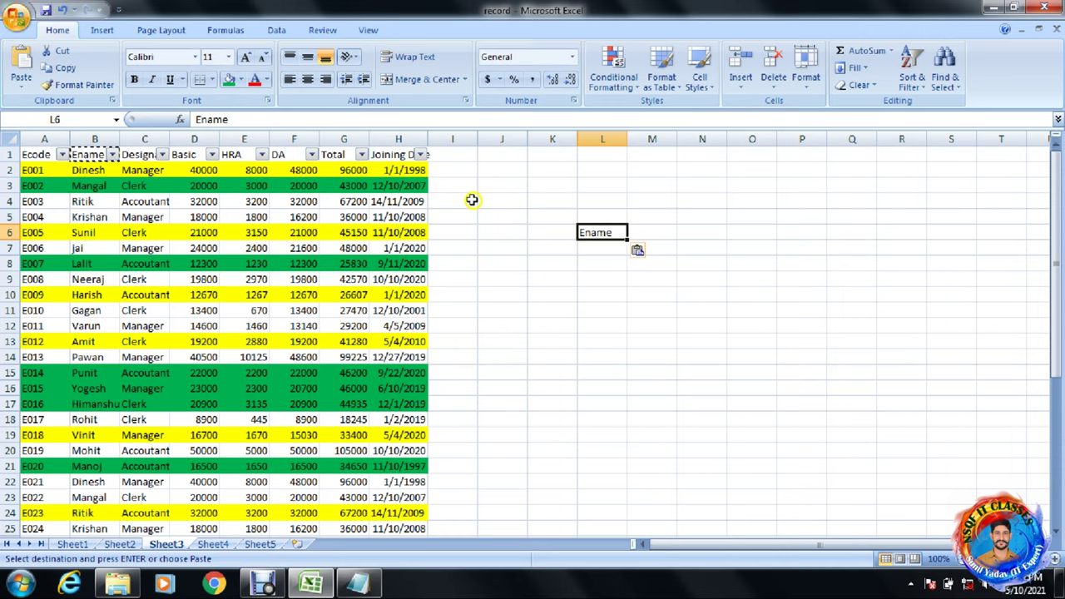
Copy the Total heading from G1 into cell M6.
left_click(332, 156)
key("ctrl+c")
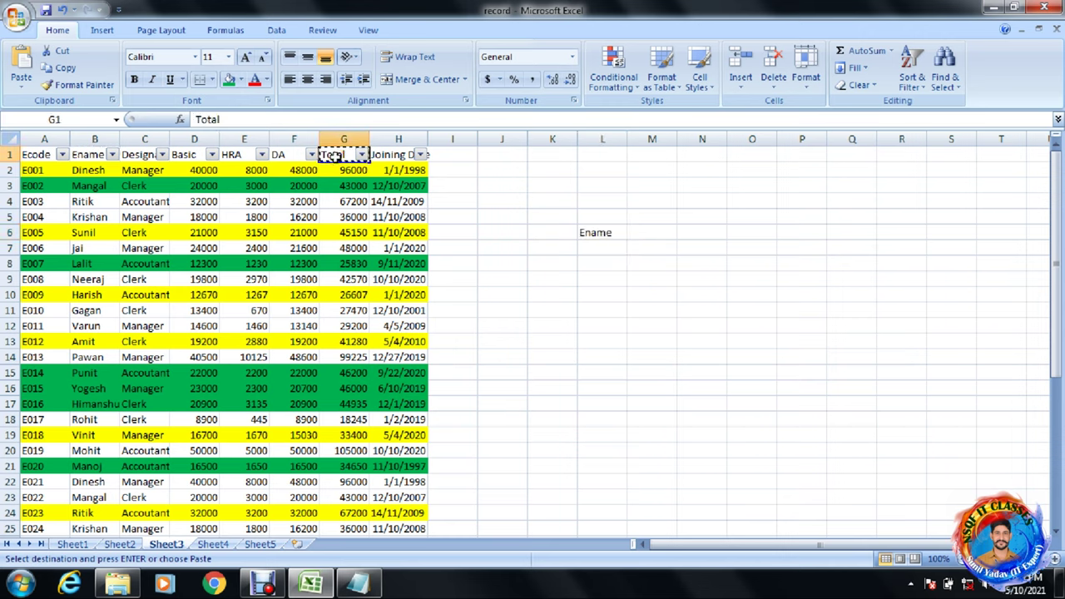
left_click(648, 234)
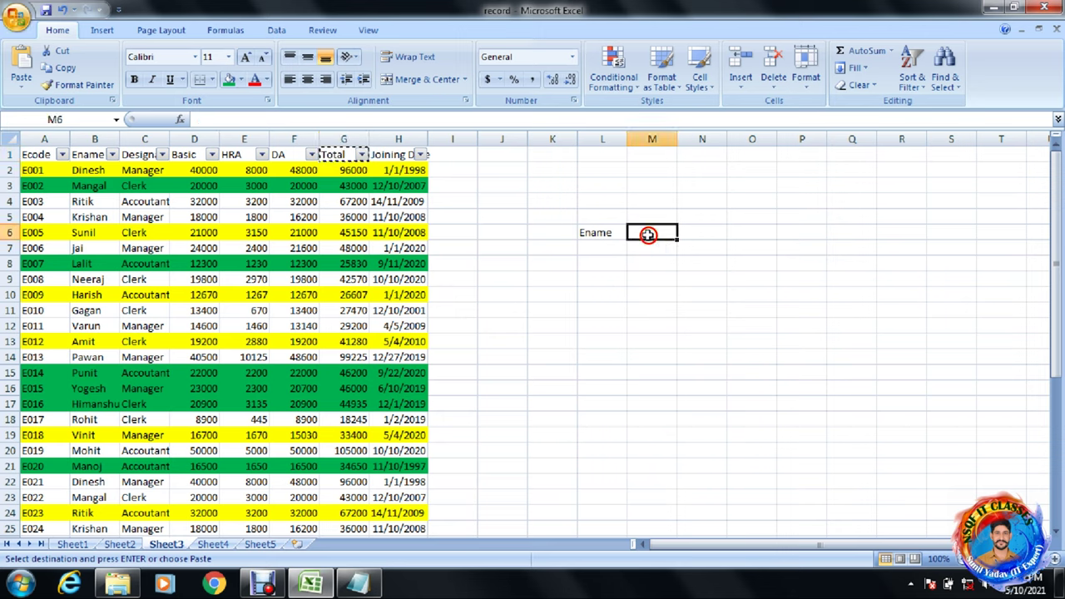
key("ctrl+v")
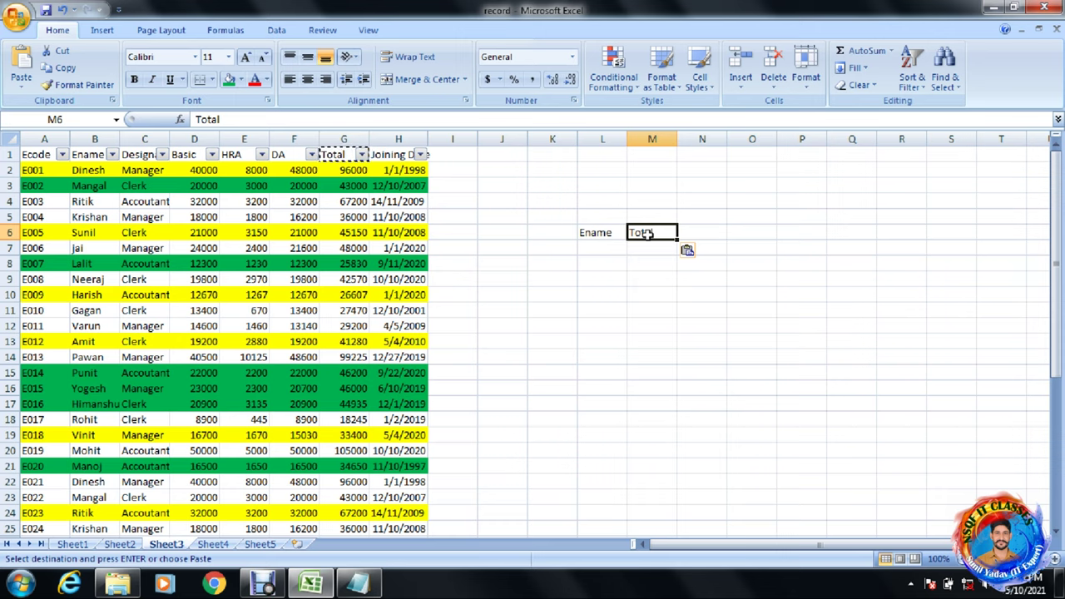
left_click(604, 249)
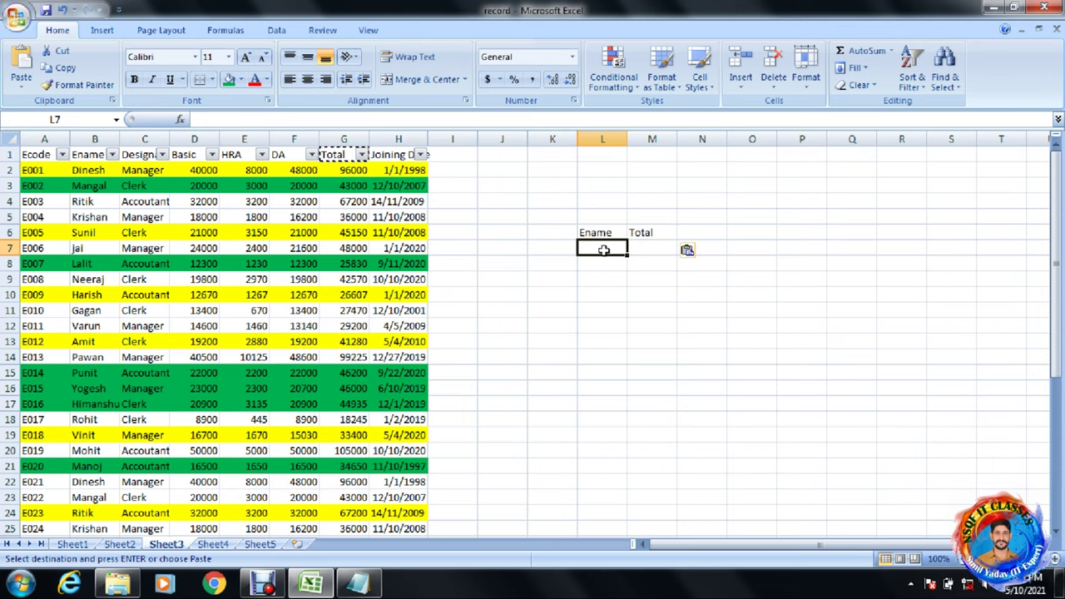
Enter R as the Ename criterion in L7 and start the Total condition in M7.
type("R")
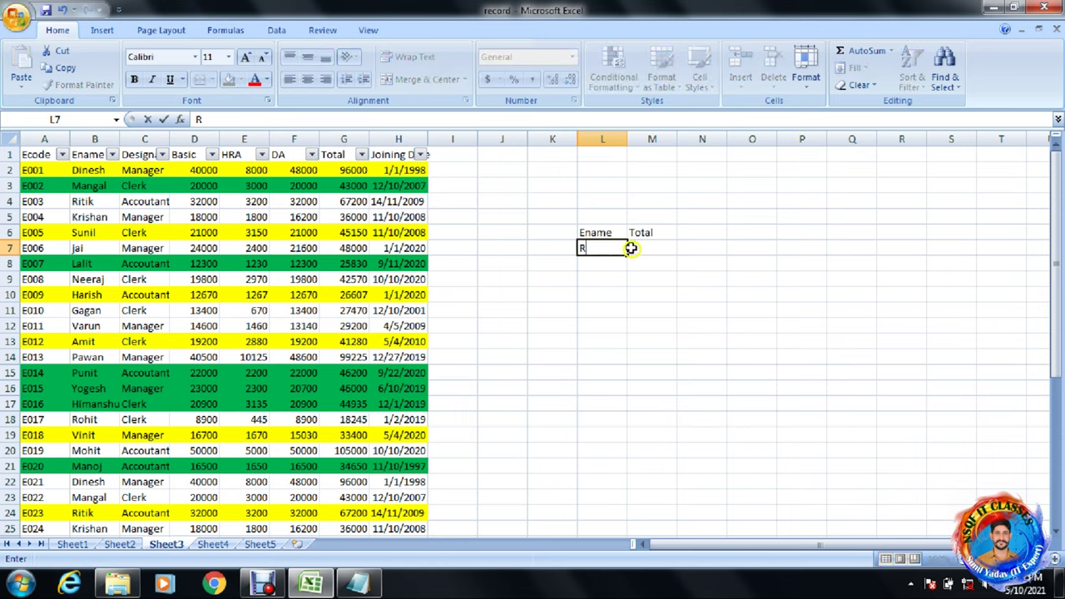
left_click(635, 244)
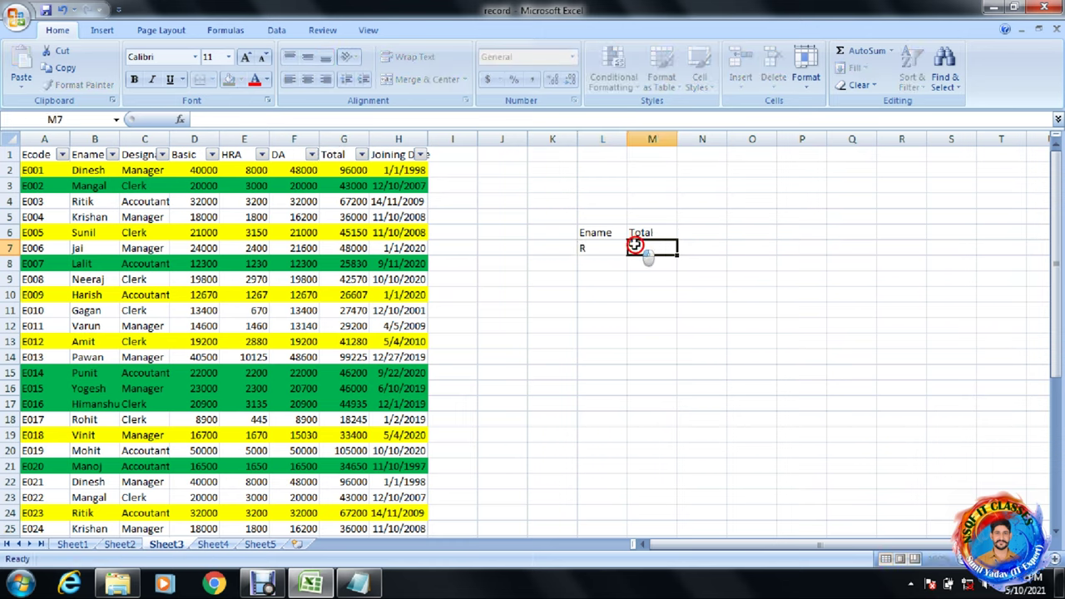
type(">")
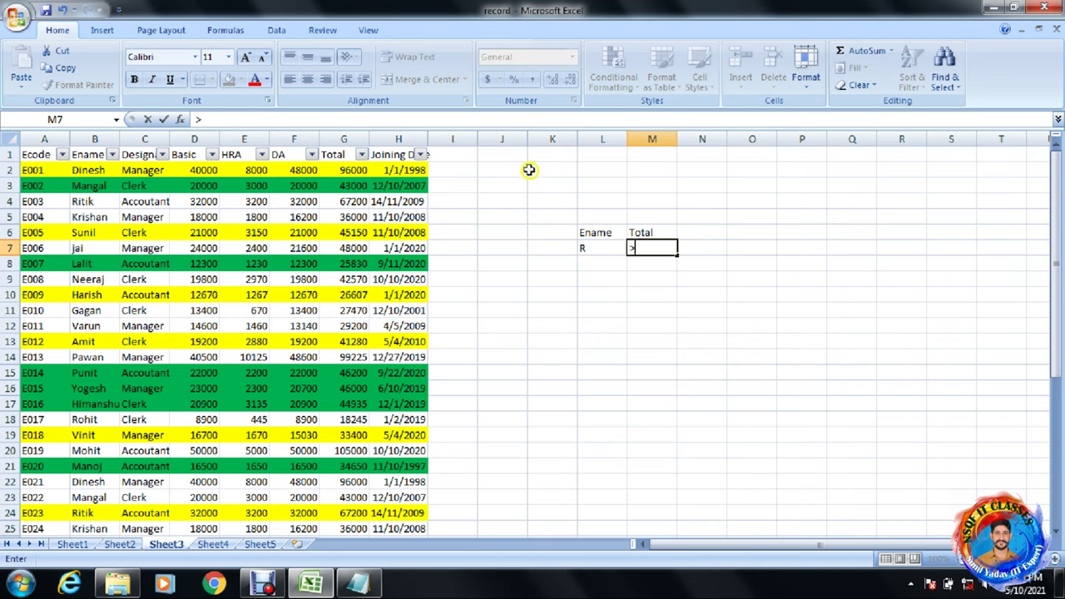
Rename the employee in B12 to RAMESH.
left_click(76, 325)
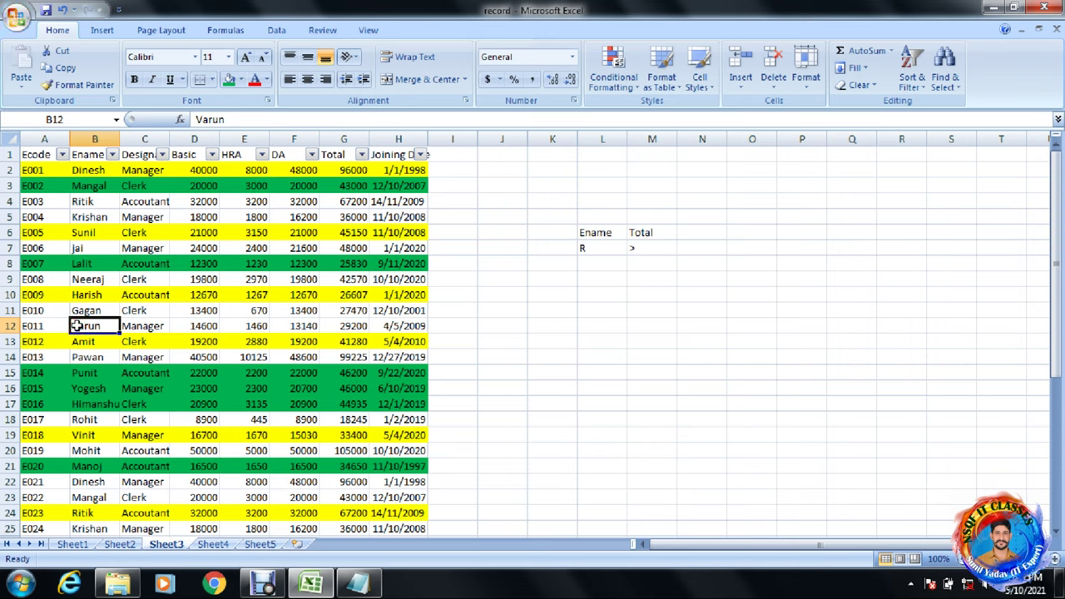
type("RAM")
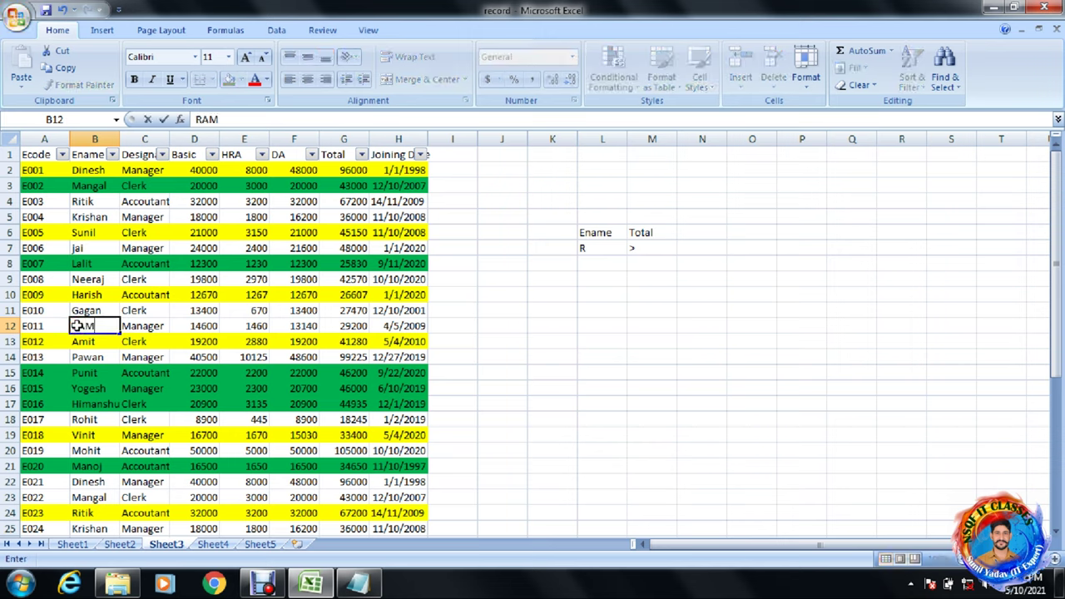
type("ES")
type("H")
key("Return")
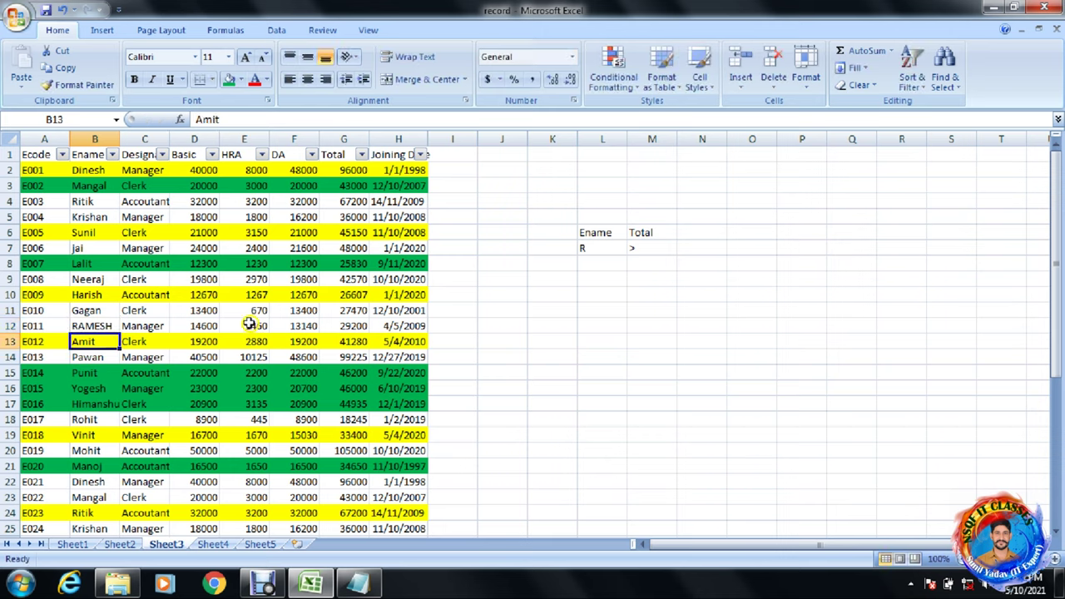
Complete the Total criterion in M7 as >=50000.
double_click(647, 245)
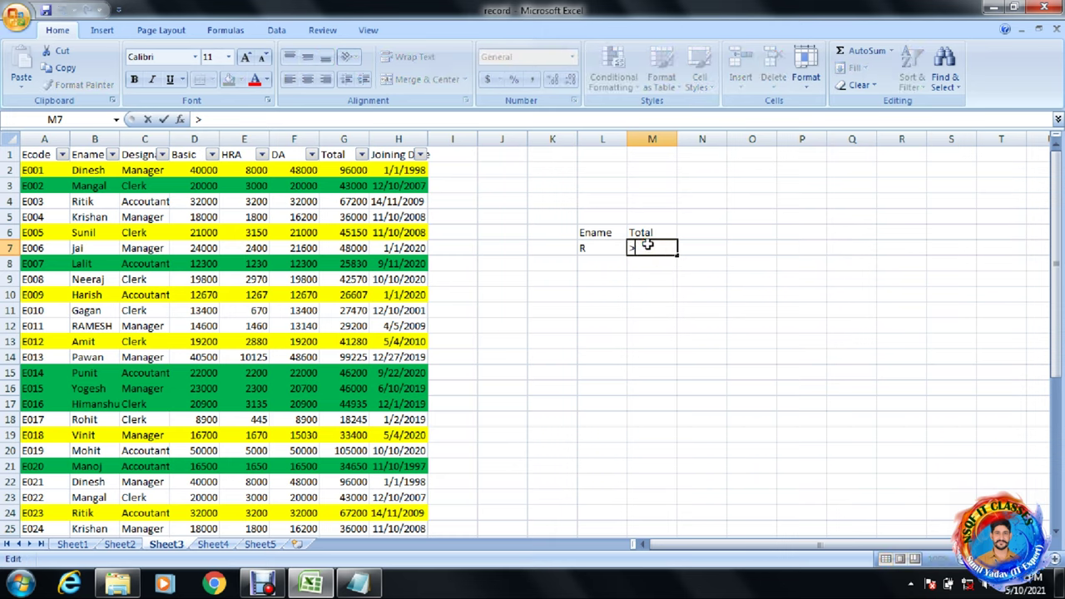
type("5")
key("BackSpace")
type("=50000")
key("ctrl+Return")
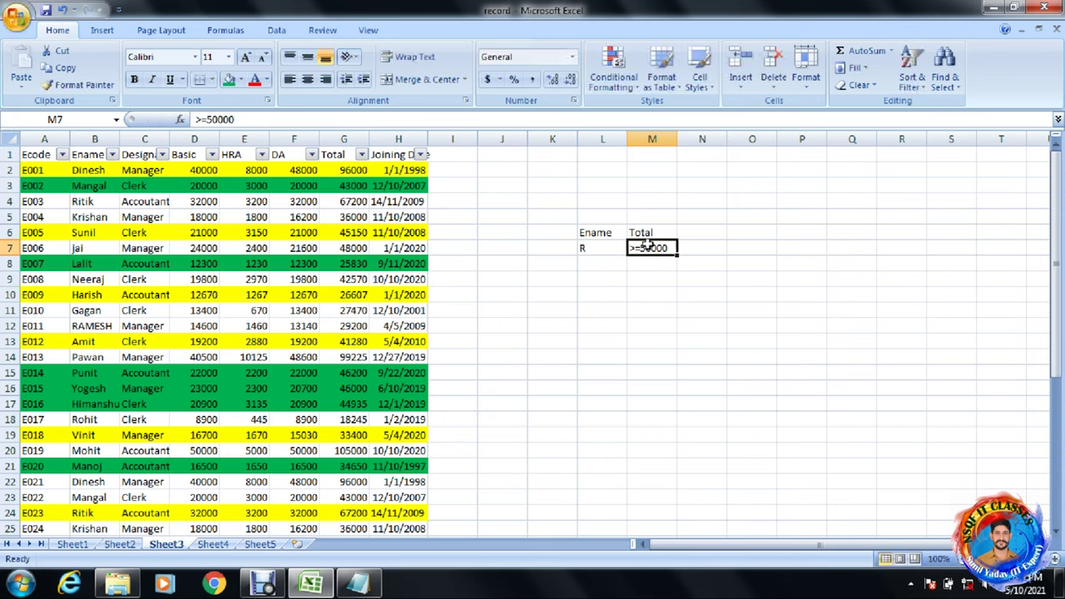
key("Return")
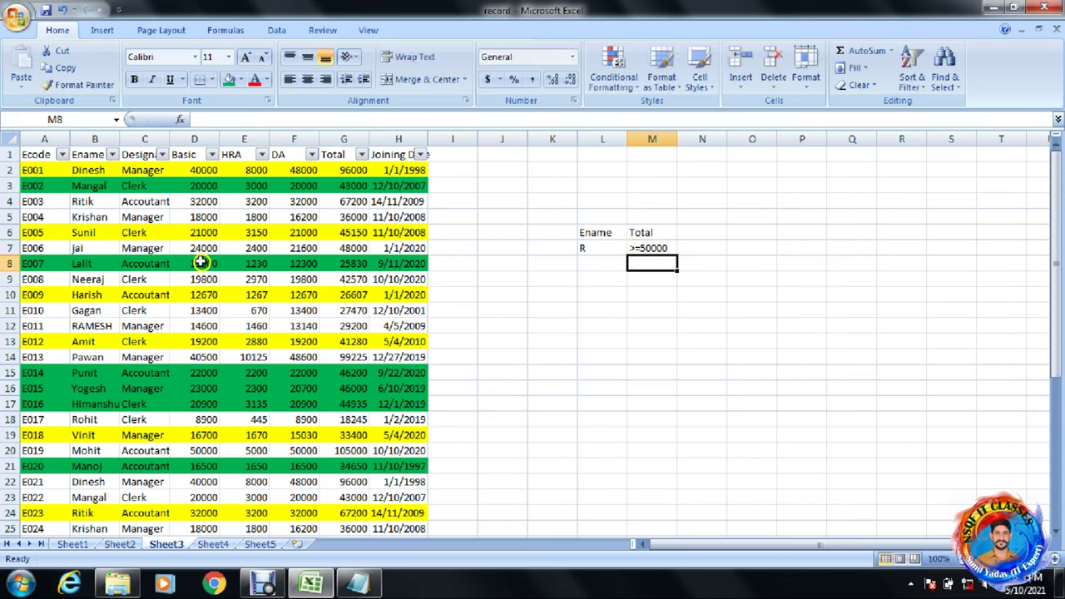
left_click(200, 262)
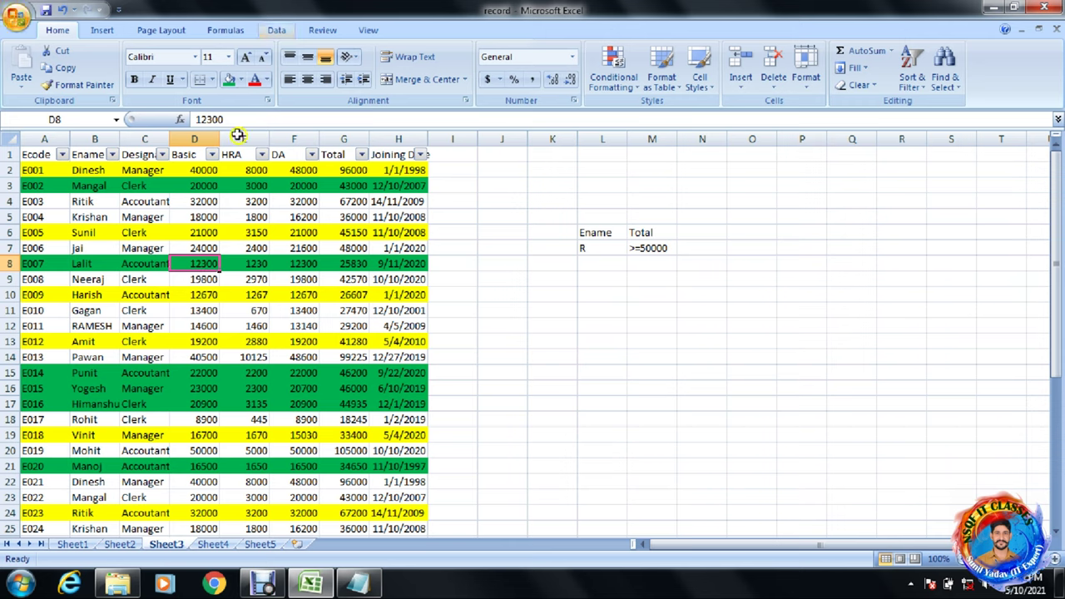
Run Advanced Filter in place with criteria range L6:M7, leaving only records E003 and E023.
left_click(223, 310)
left_click(208, 310)
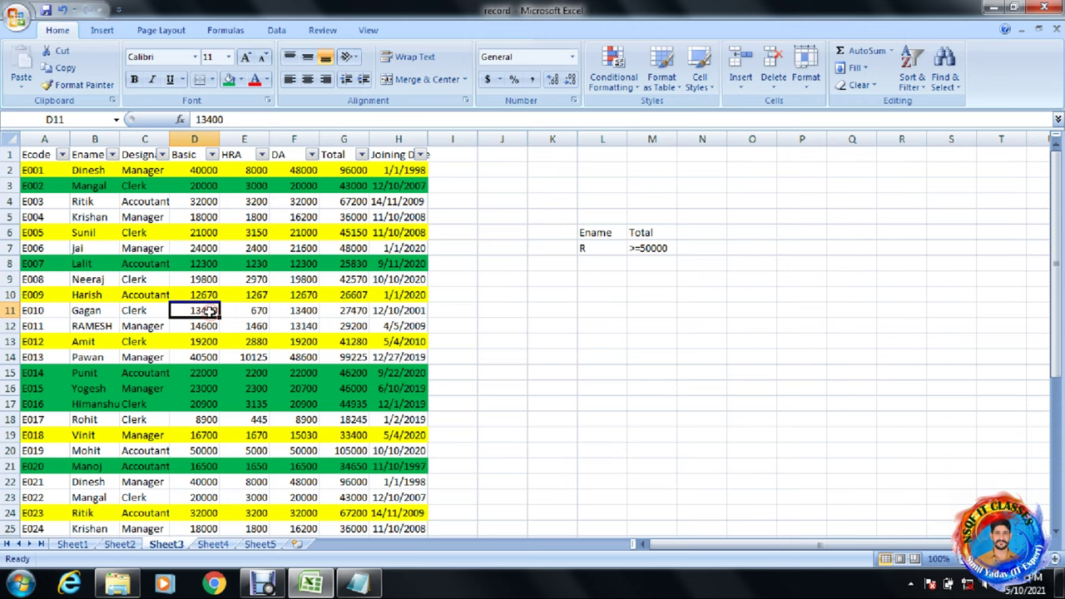
left_click(275, 31)
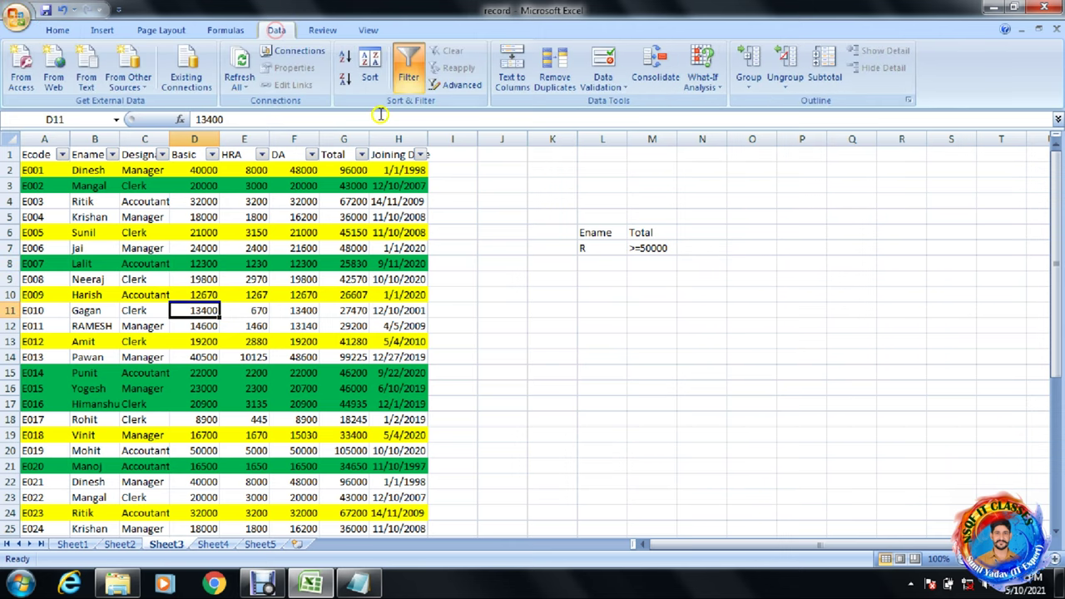
left_click(457, 86)
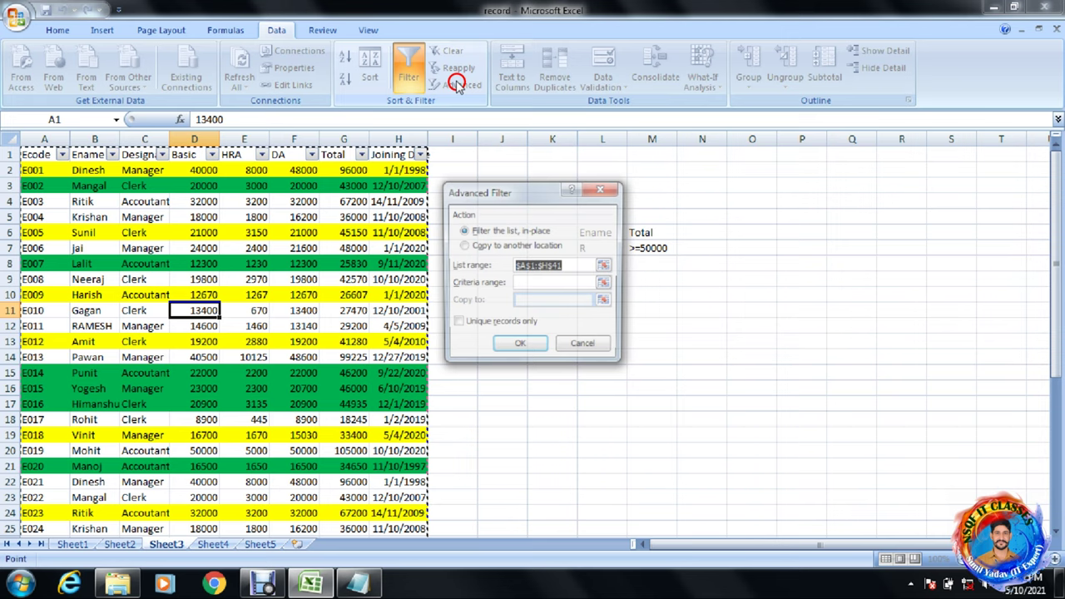
left_click(519, 190)
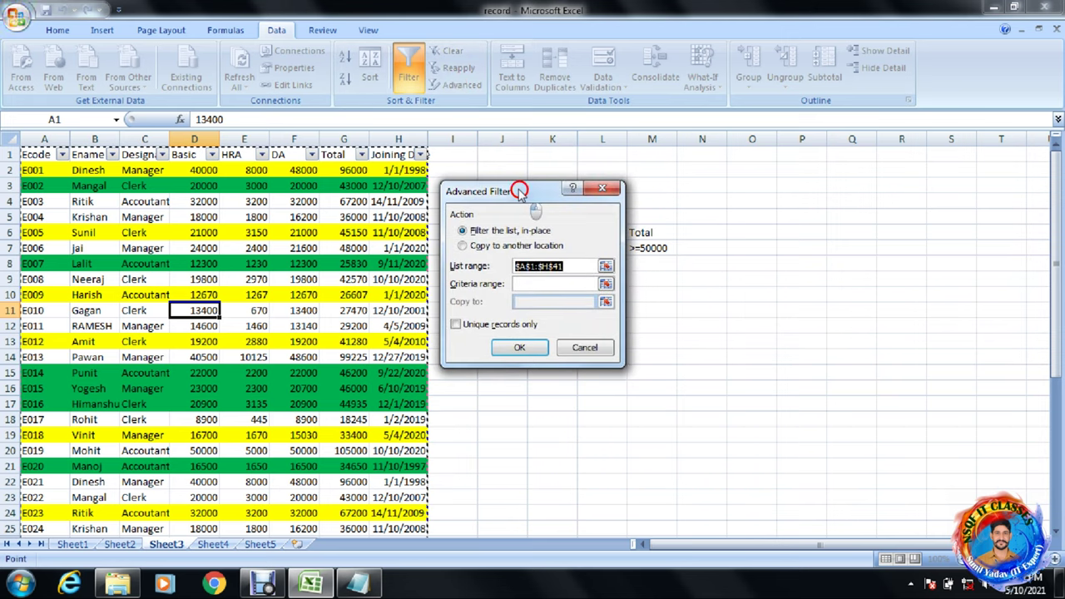
left_click_drag(519, 191, 370, 118)
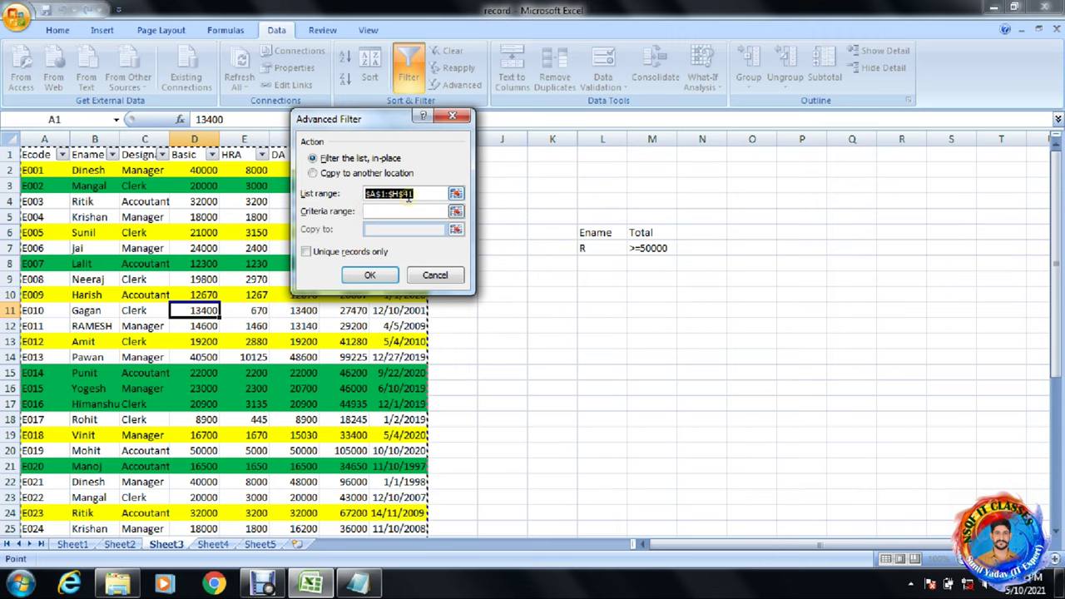
left_click(399, 209)
left_click(587, 232)
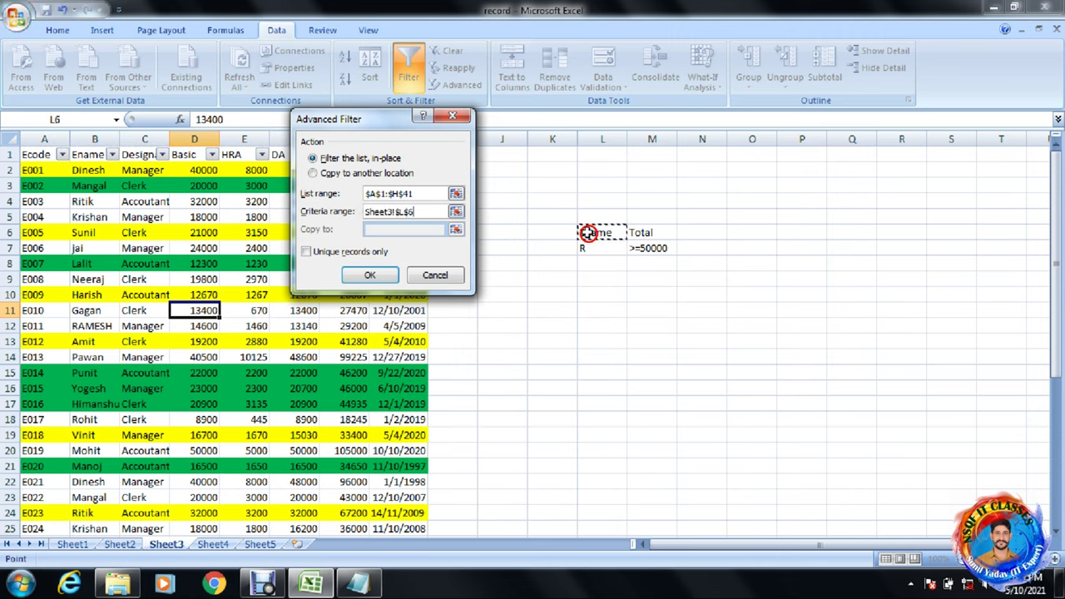
left_click_drag(588, 232, 634, 246)
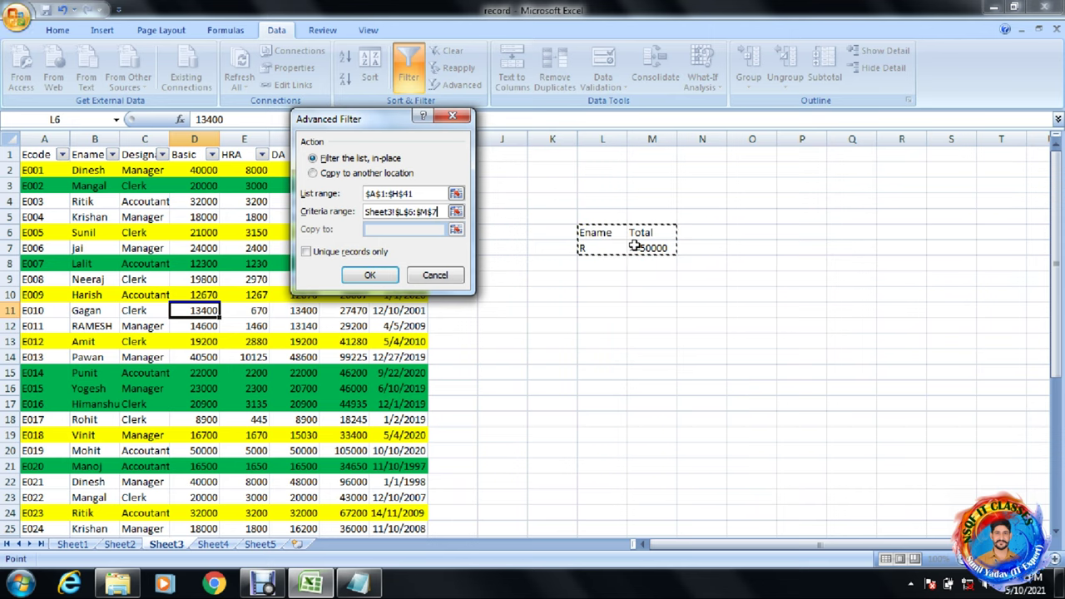
left_click(370, 275)
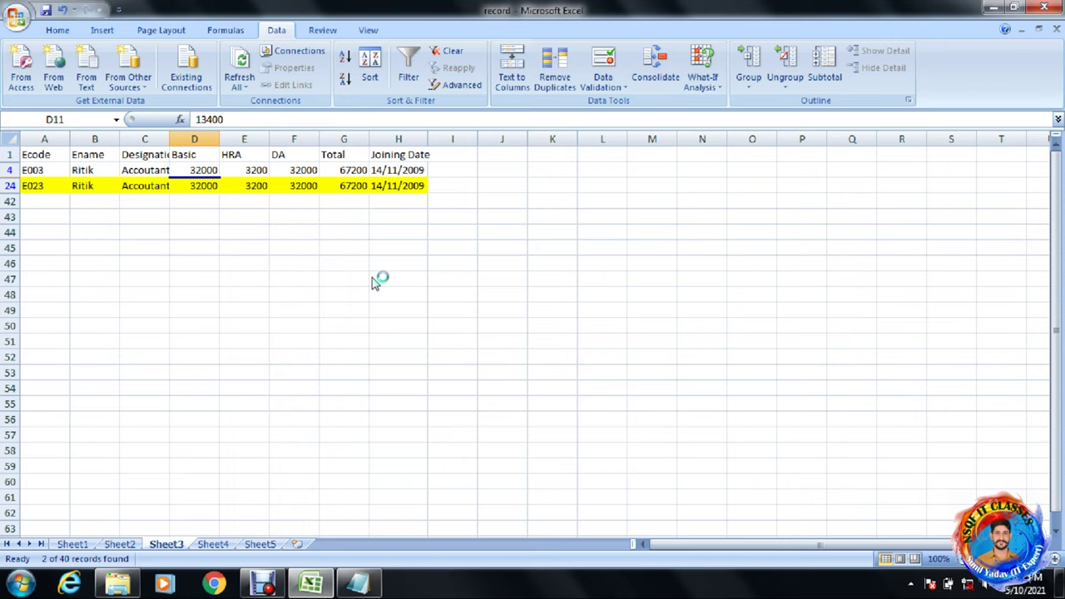
Clear the filter, then rerun Advanced Filter with 'Copy to another location' set to M11.
left_click(455, 57)
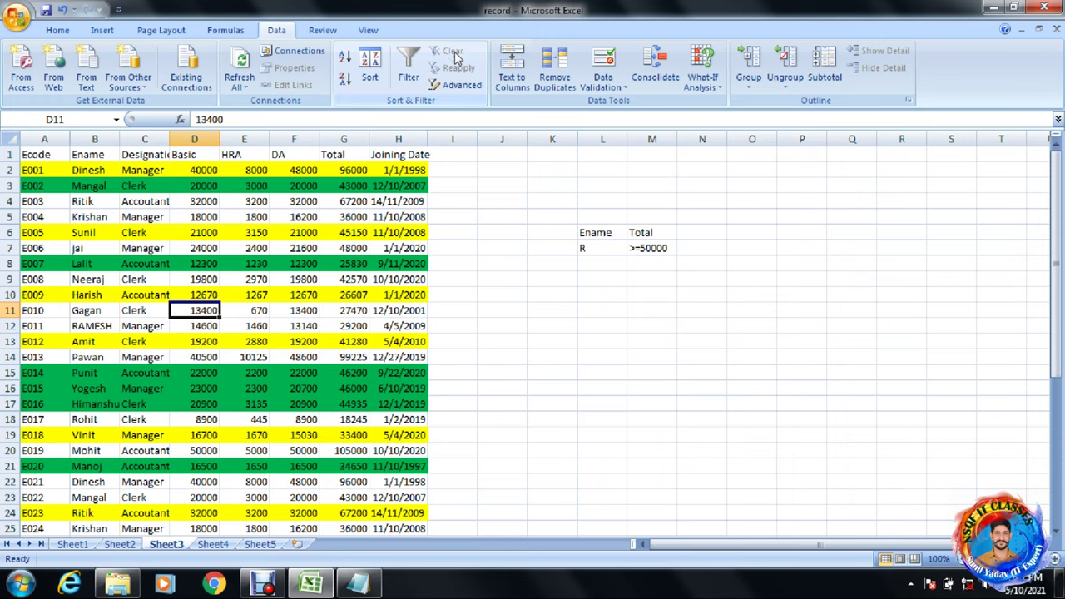
left_click(254, 278)
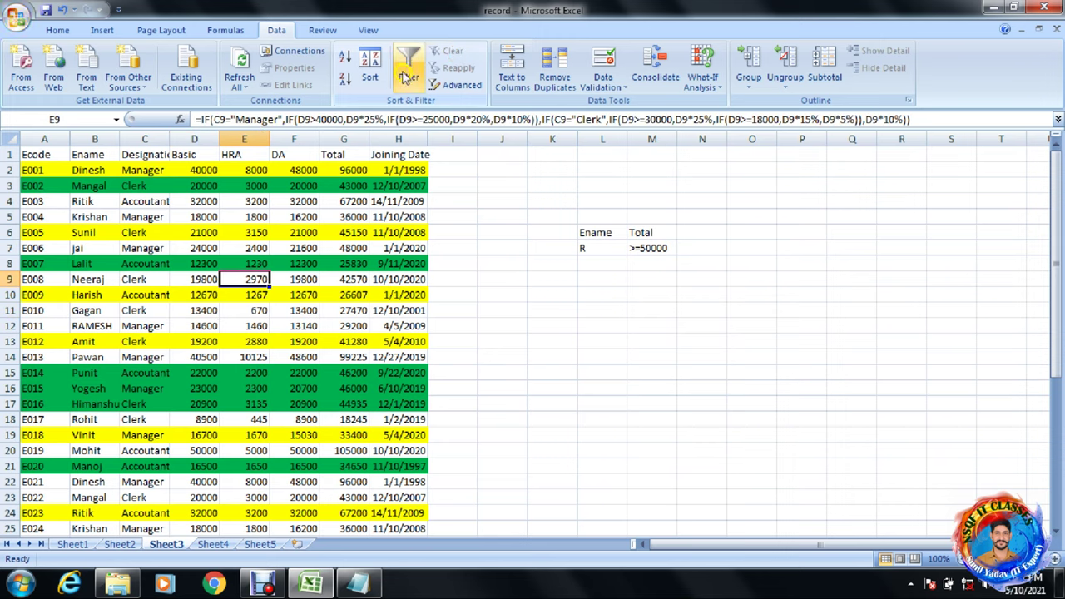
left_click(450, 86)
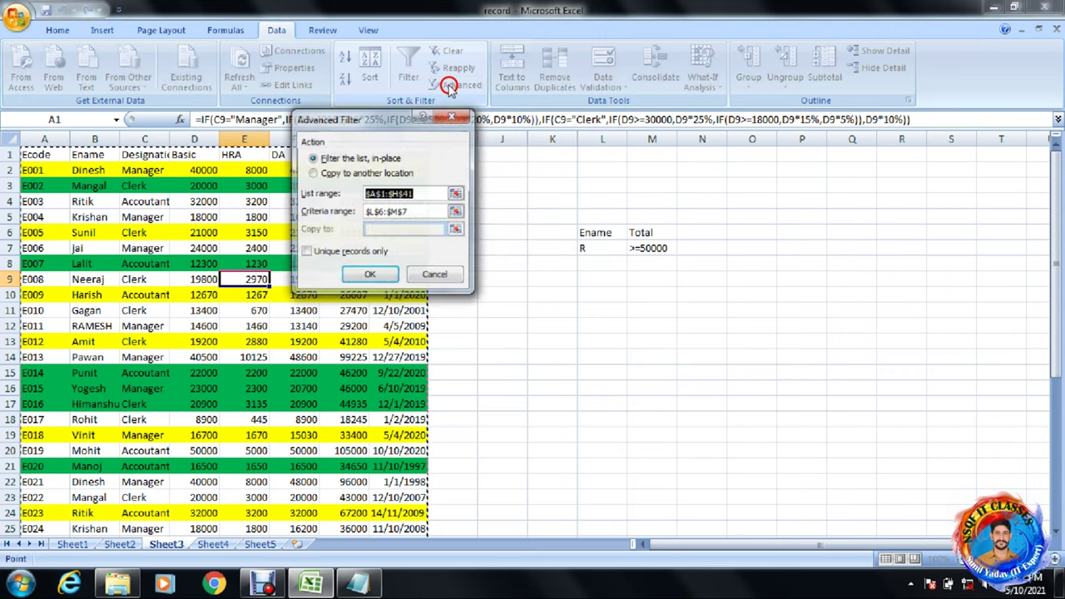
left_click(316, 174)
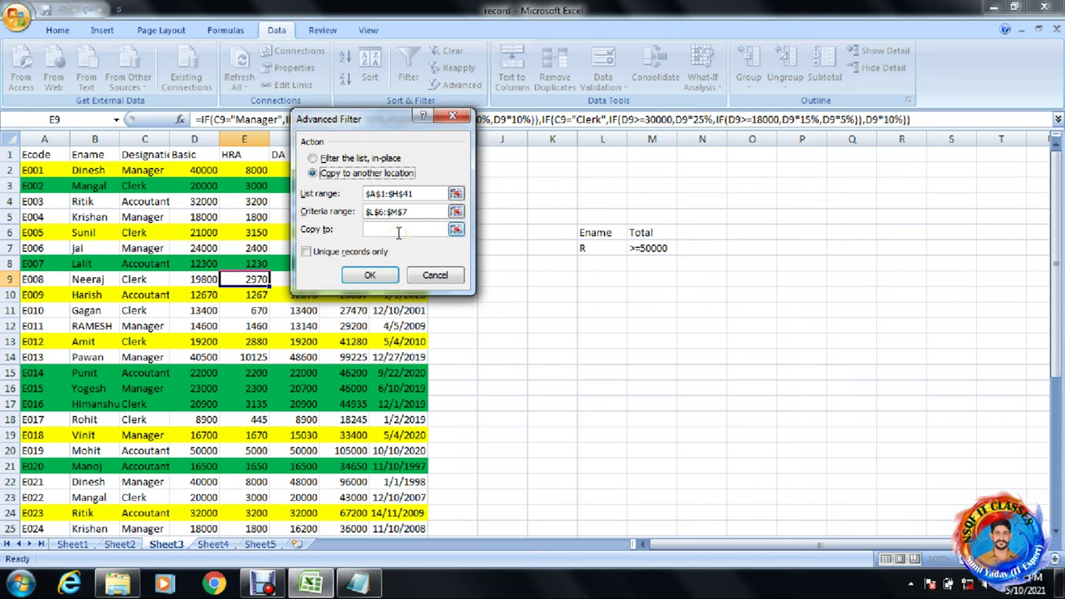
left_click(398, 233)
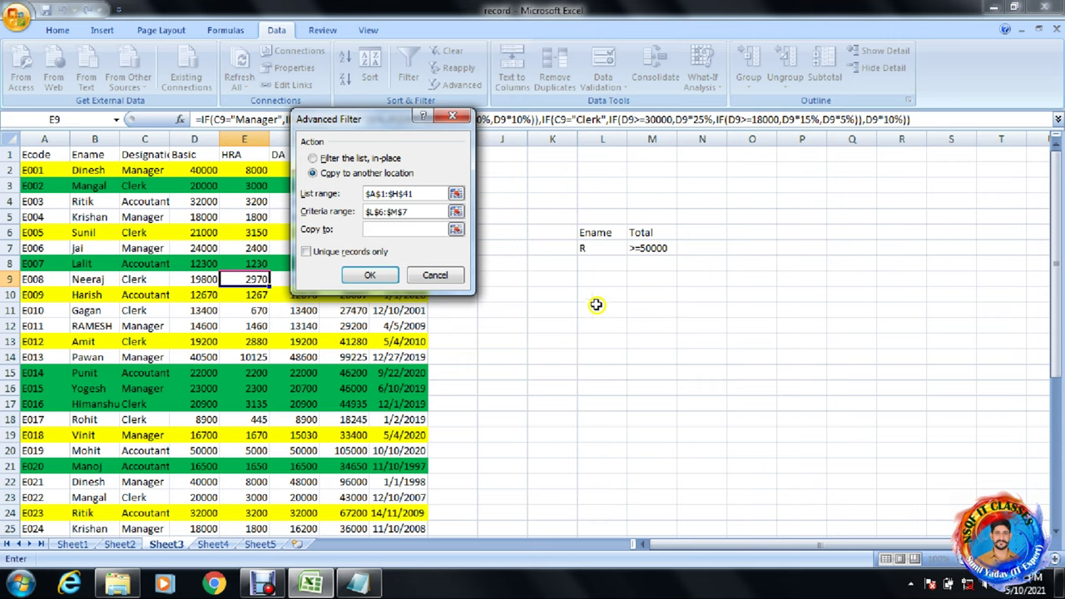
left_click(662, 308)
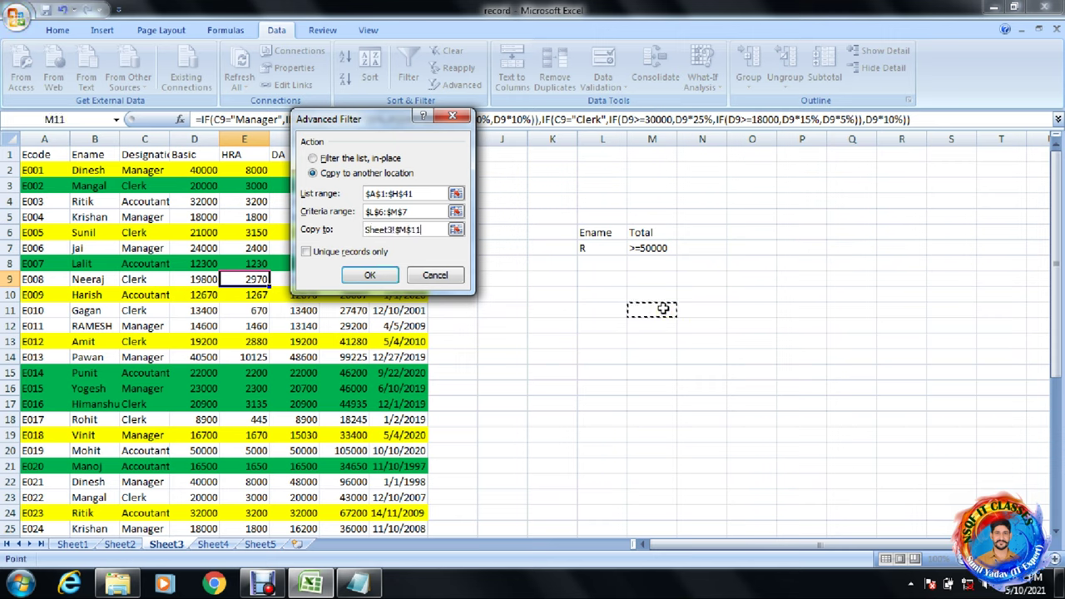
left_click(385, 276)
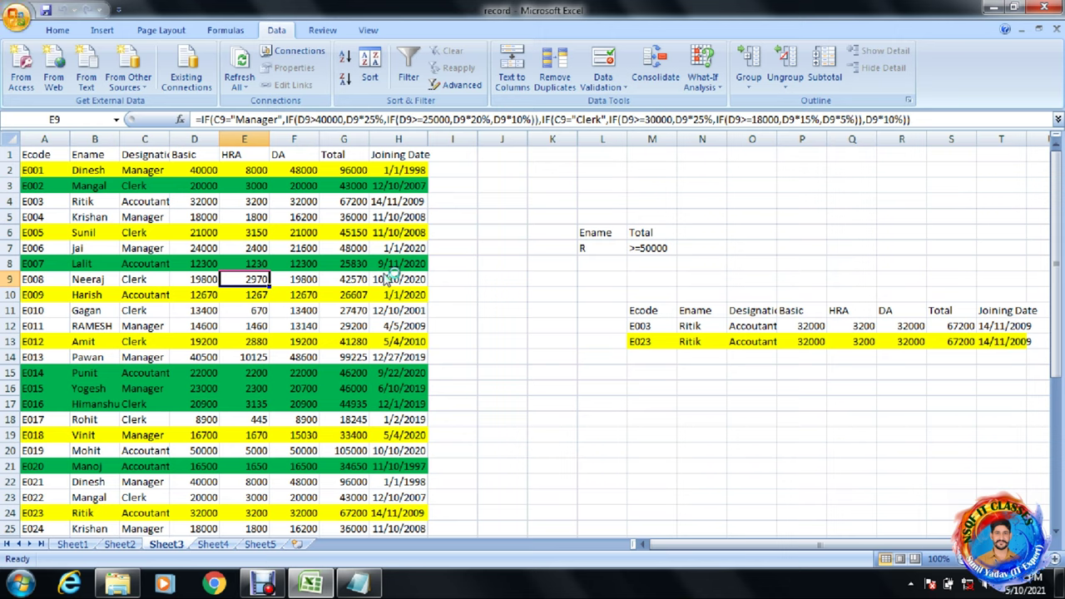
Delete the copied records in M11:T13 and return the selection to the employee table.
left_click(649, 312)
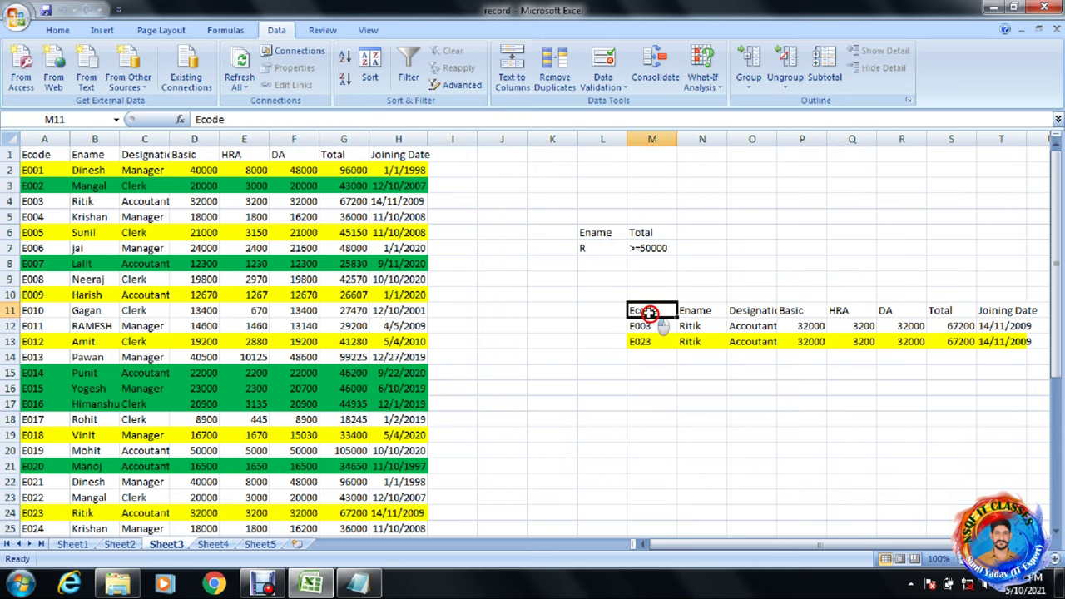
left_click_drag(649, 312, 852, 341)
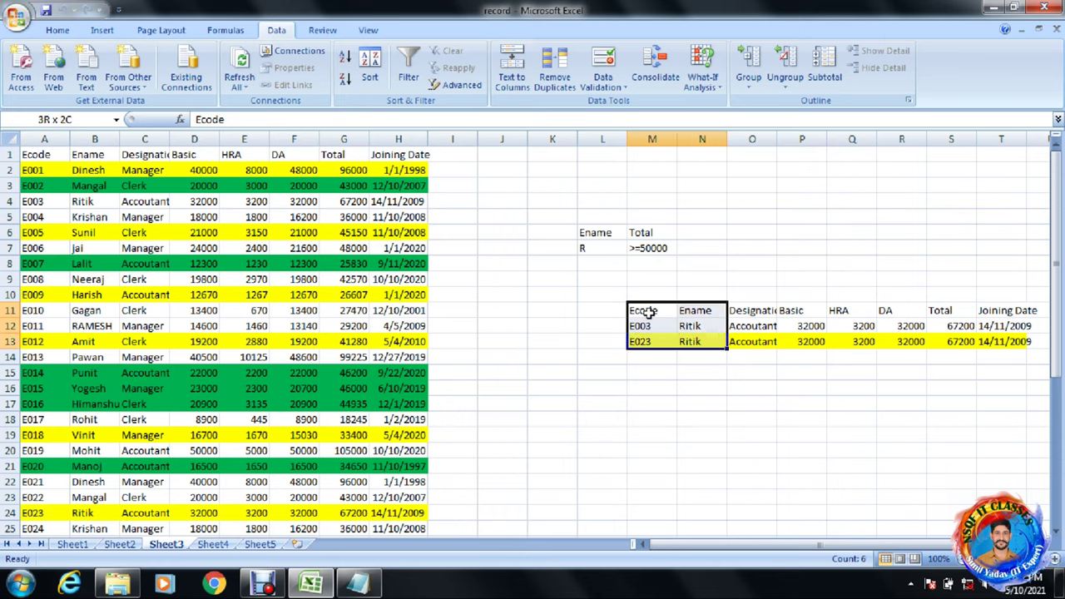
left_click_drag(648, 312, 649, 312)
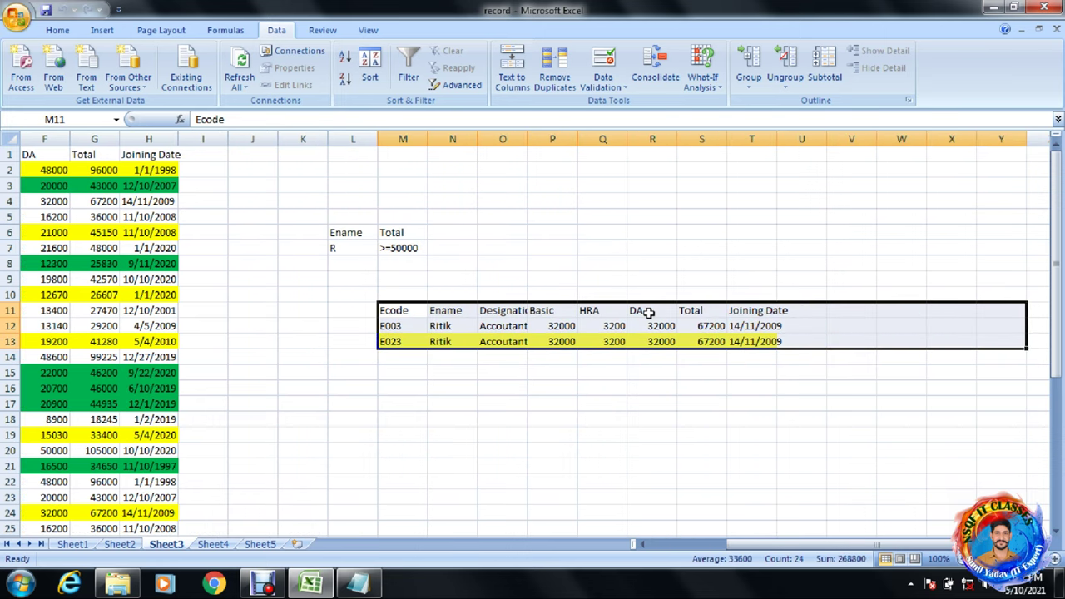
key("Delete")
left_click(27, 247)
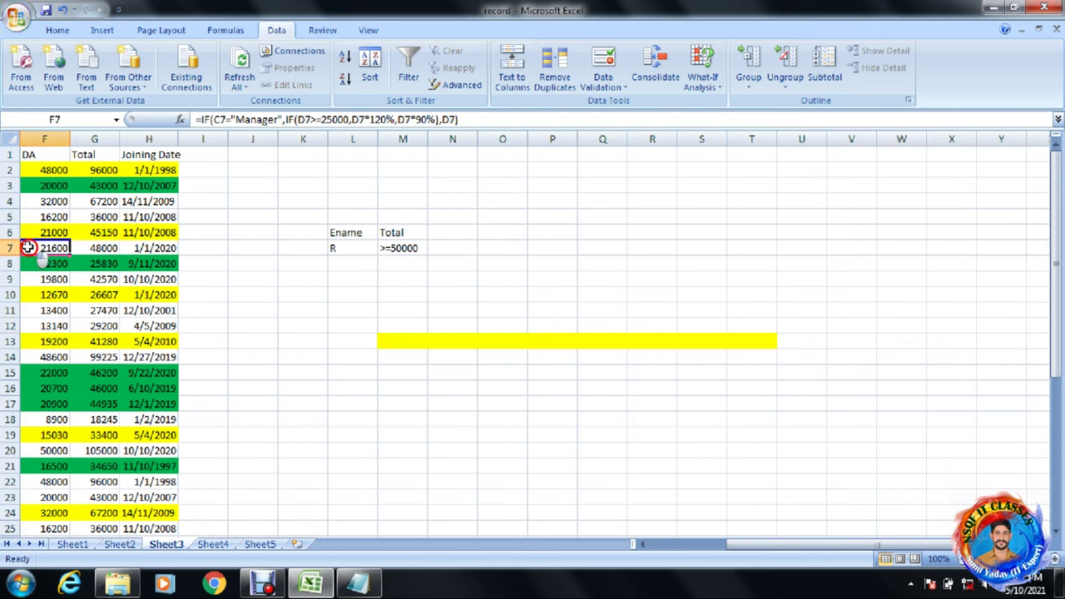
key("Left")
key("Left")
key("Left")
key("Left")
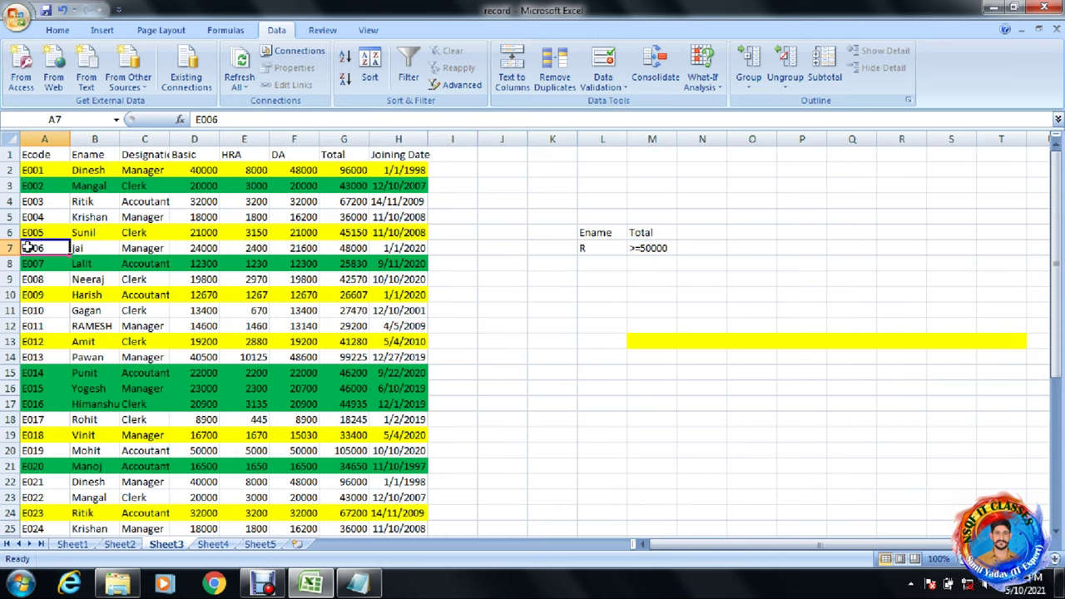
left_click(80, 218)
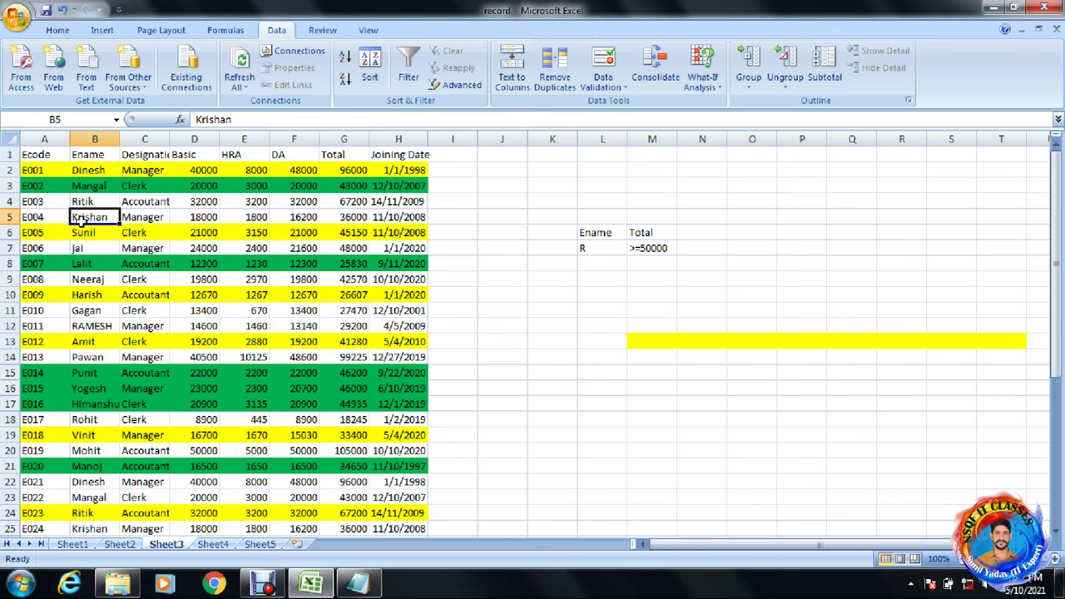
Rerun Advanced Filter copying to $M$11:$T$11 with 'Unique records only' ticked.
left_click(462, 84)
left_click(359, 173)
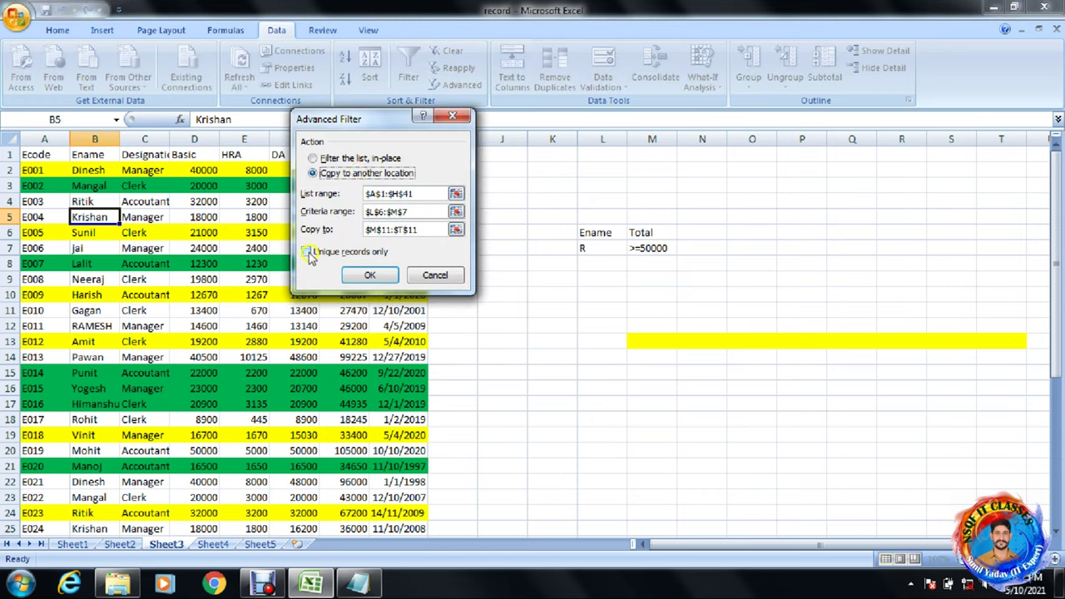
left_click(306, 252)
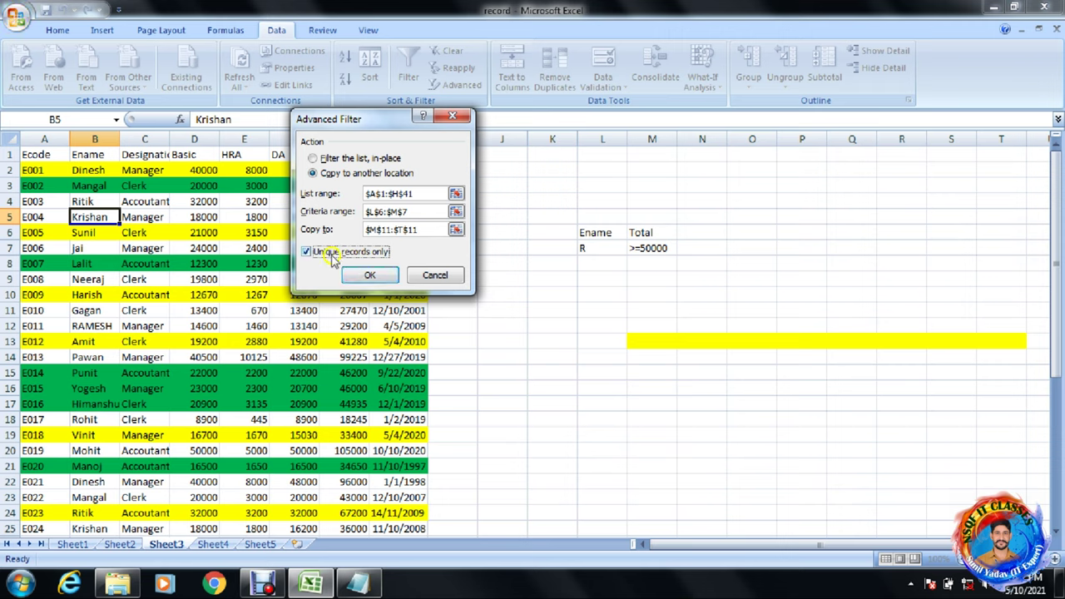
left_click(368, 275)
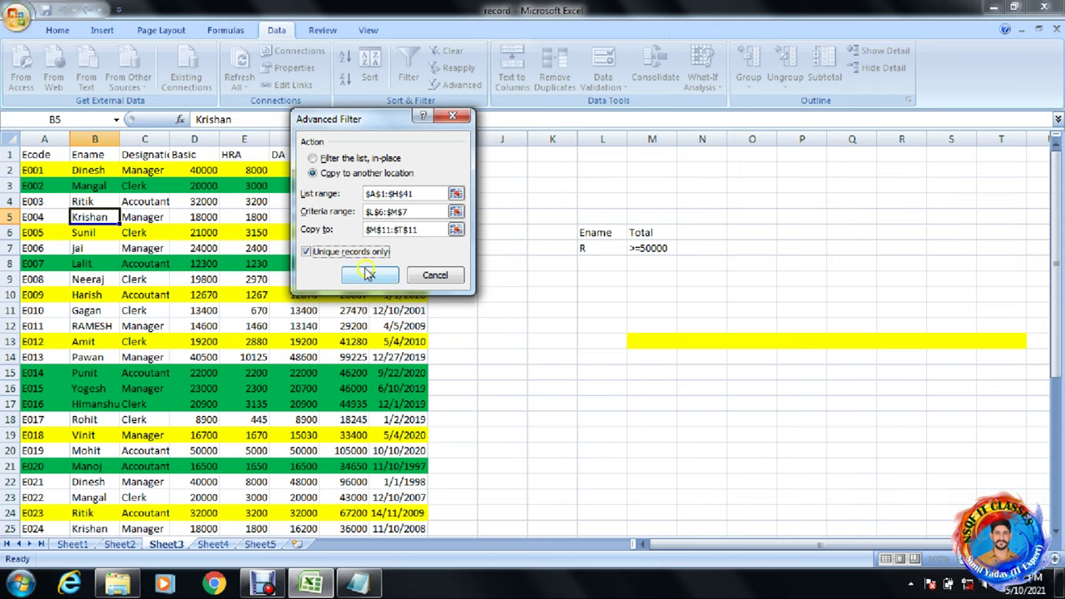
left_click(369, 275)
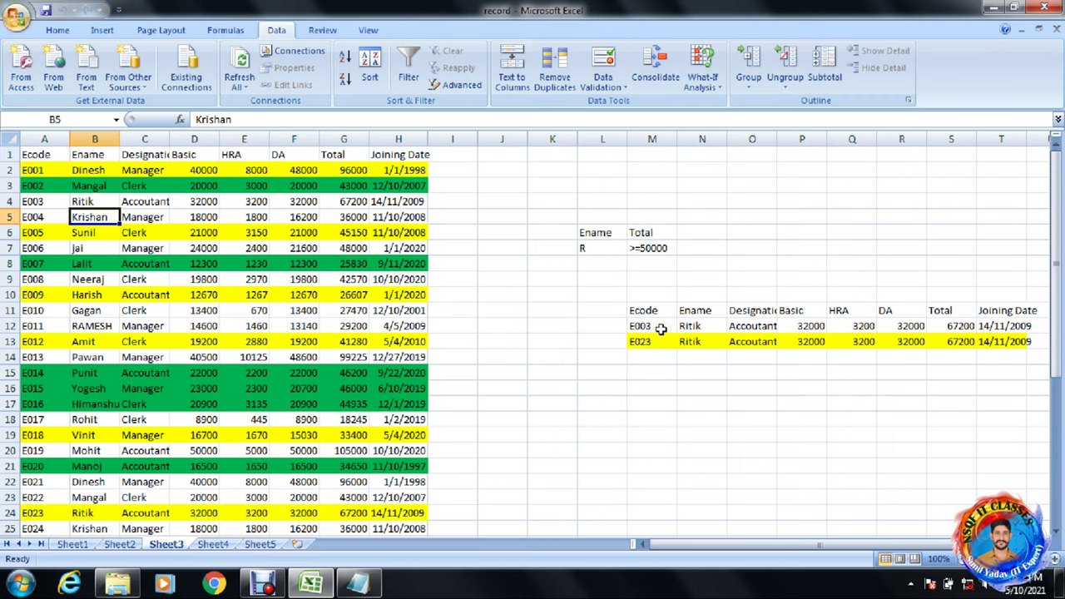
left_click(662, 339)
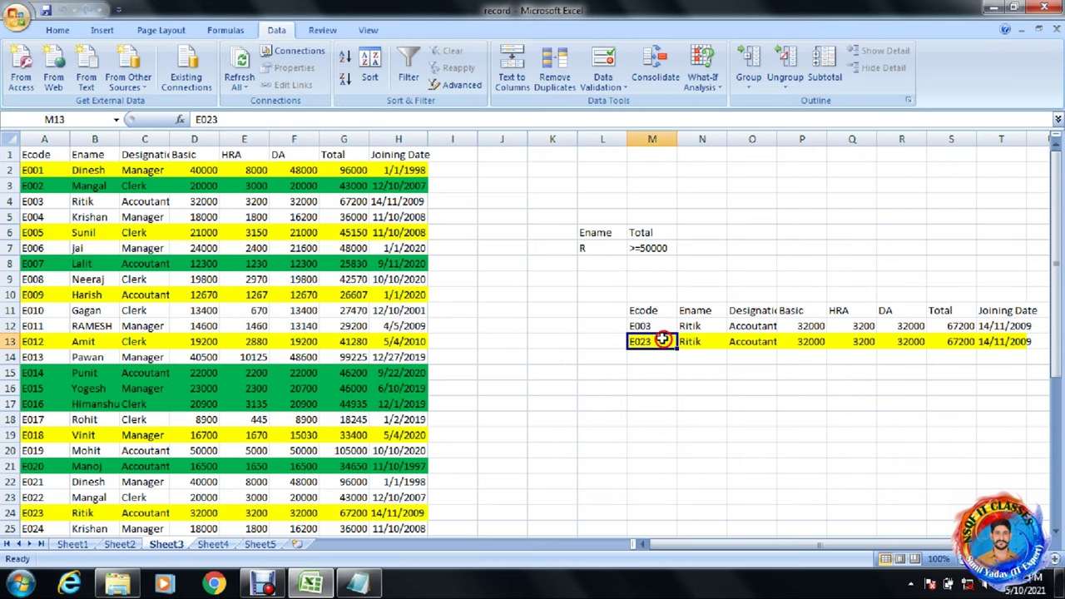
key("Right")
key("Right")
key("Right")
key("Right")
key("Right")
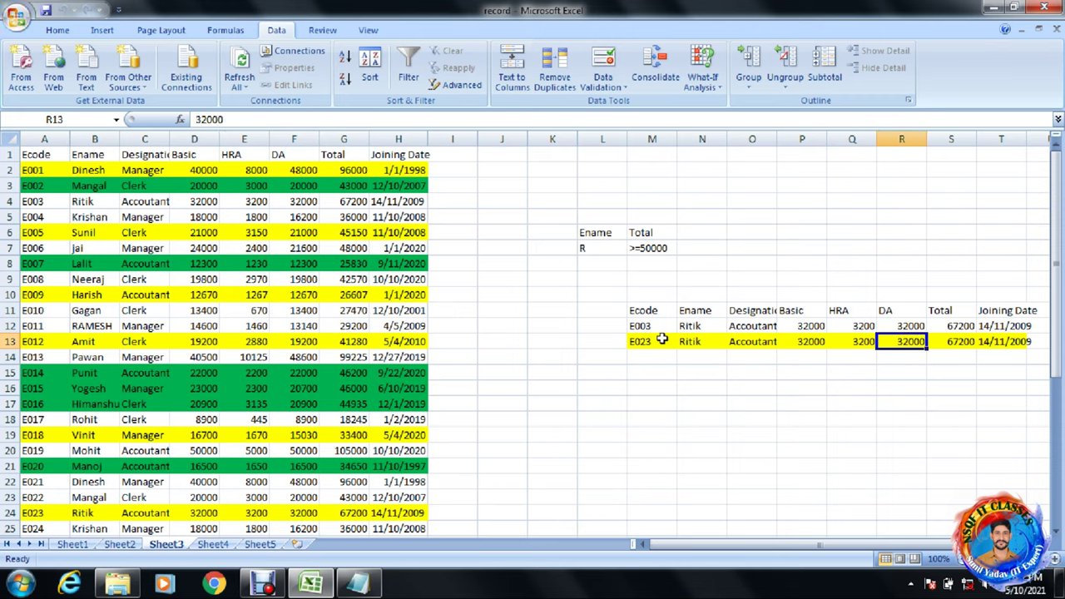
key("Right")
key("Right")
key("Right")
key("Left")
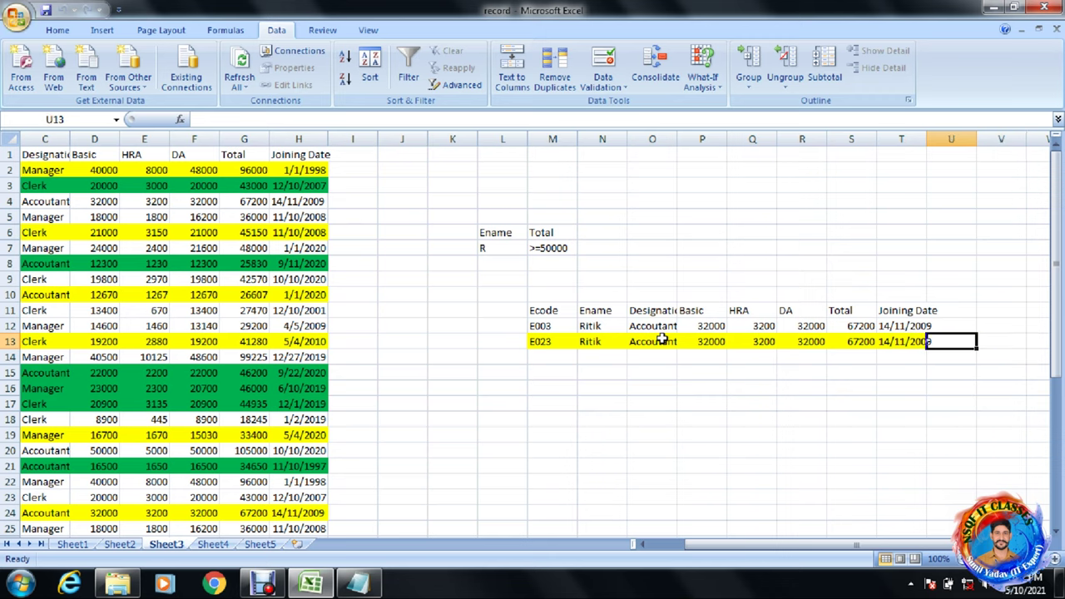
key("Left")
key("Left")
key("Left")
key("Left")
key("Left")
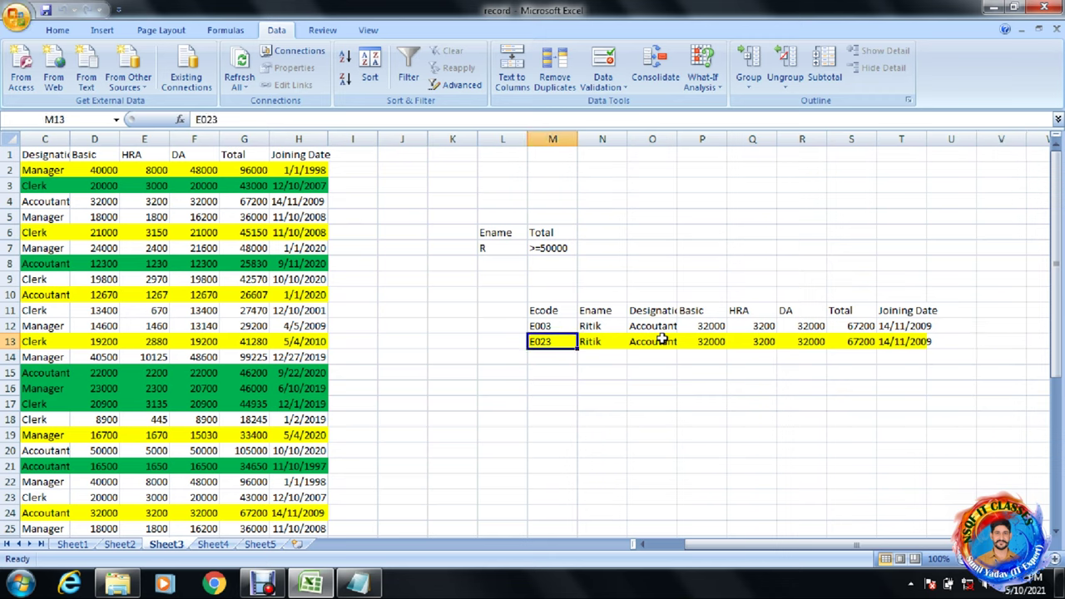
left_click(175, 294)
key("Left")
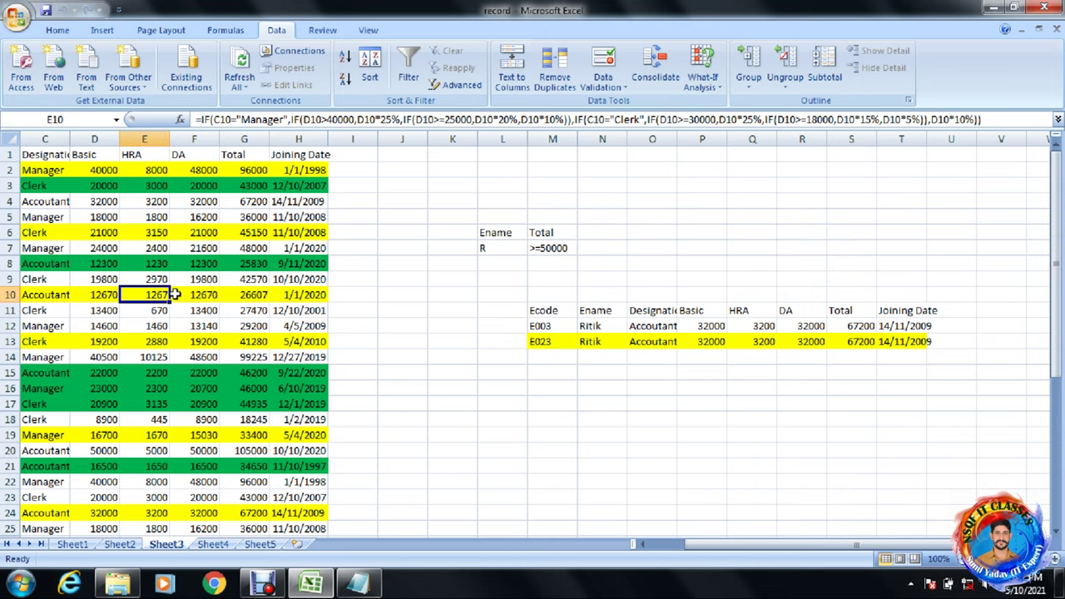
key("Home")
key("Up")
key("Up")
key("Up")
key("Up")
key("Up")
key("Up")
key("Up")
key("Up")
key("Right")
key("Down")
key("Down")
key("Down")
key("Down")
key("Down")
key("Down")
key("Down")
key("Down")
key("Down")
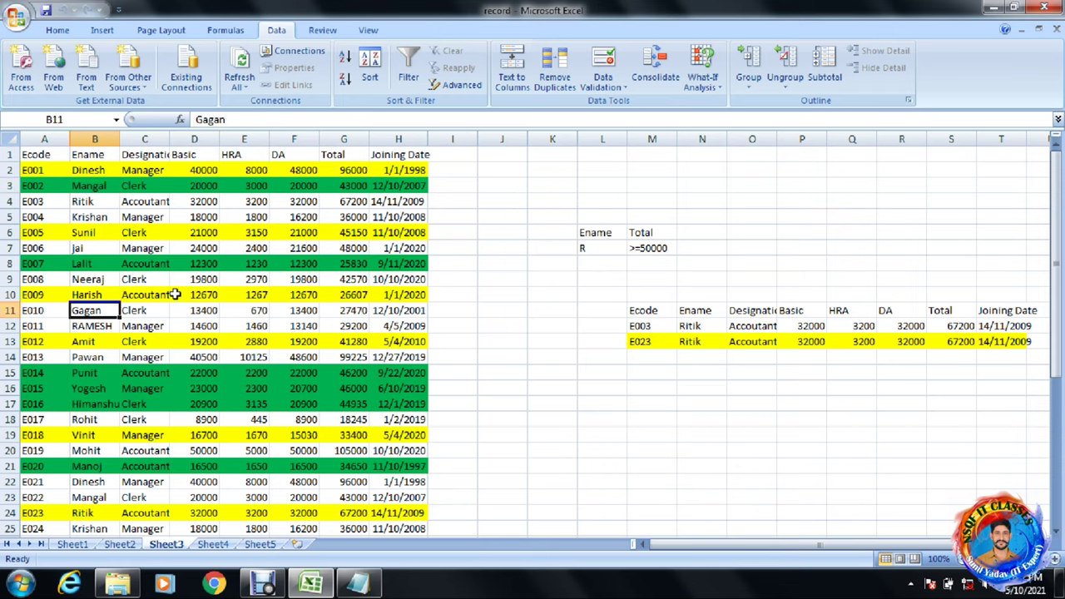
key("Right")
key("Right")
key("Right")
key("Right")
key("Right")
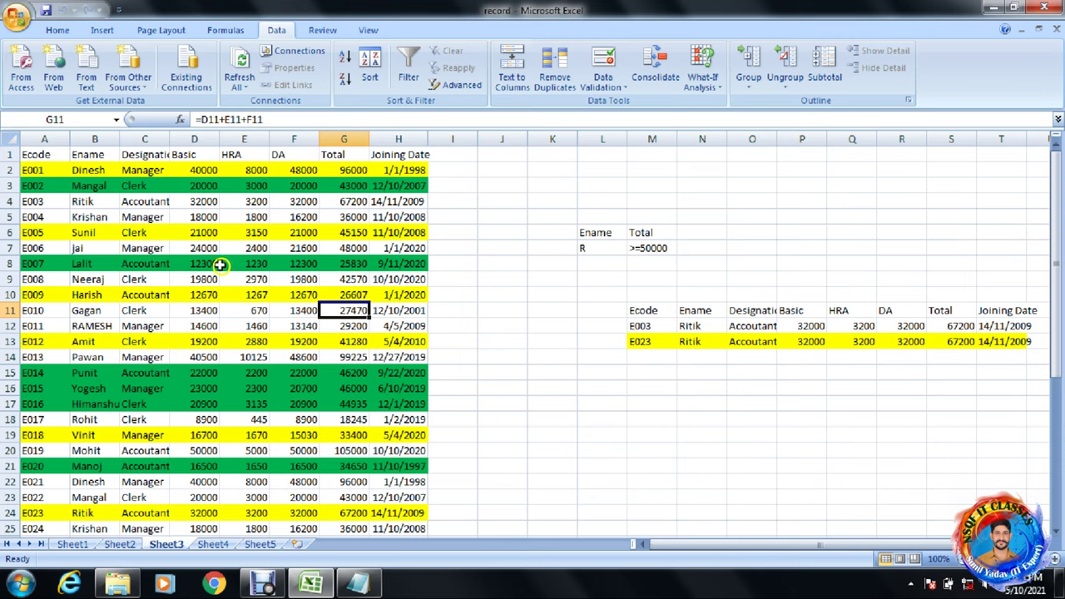
left_click(222, 265)
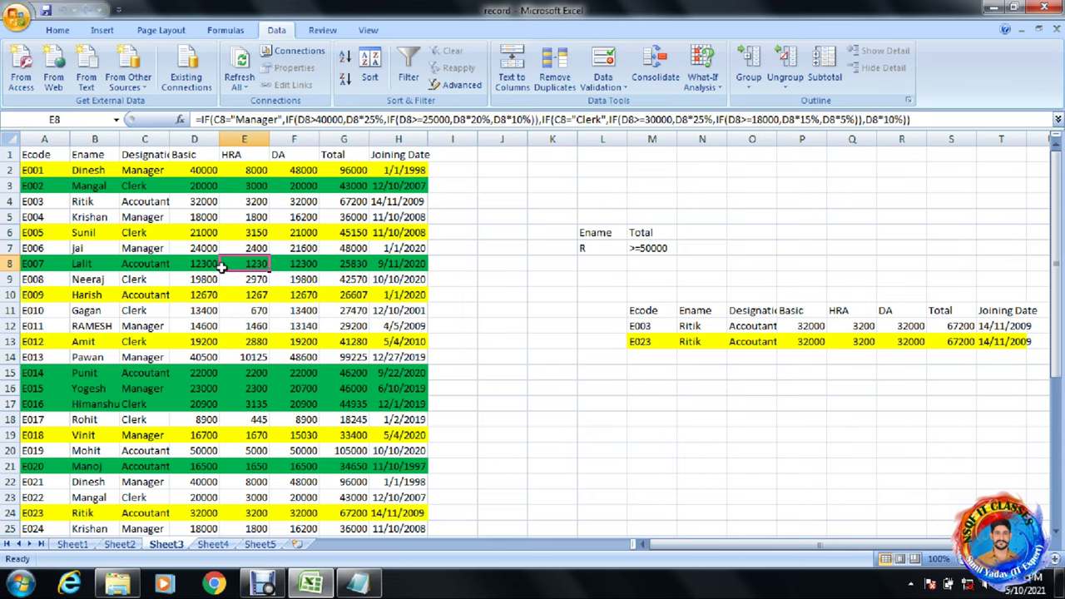